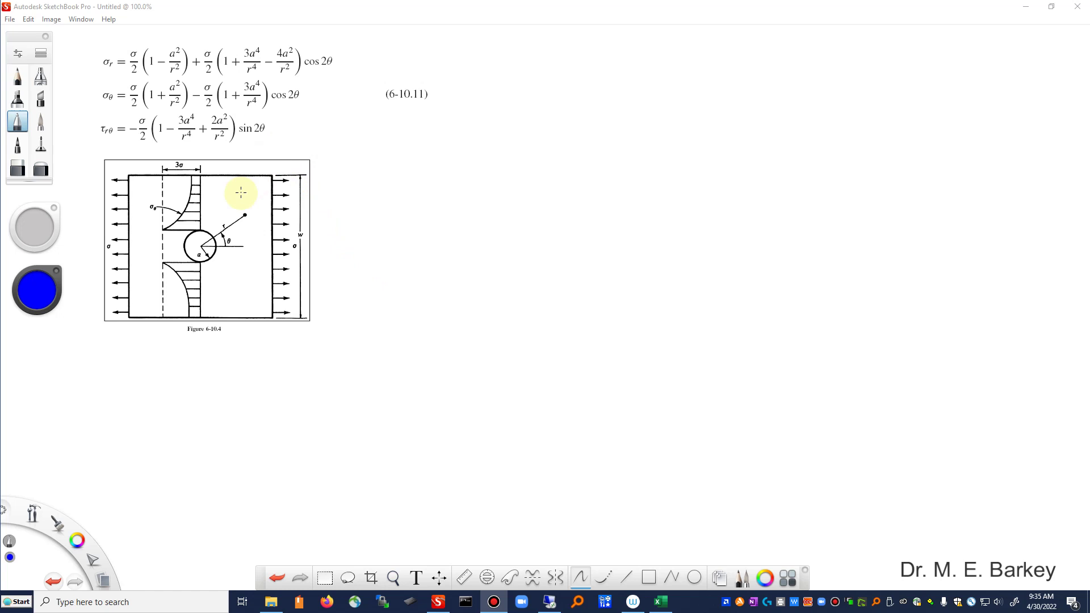
Draw a blue arc arrow from the horizontal to the top of the hole and label it θ = π/2.
{"action": "left_click", "coordinate": [217, 180]}
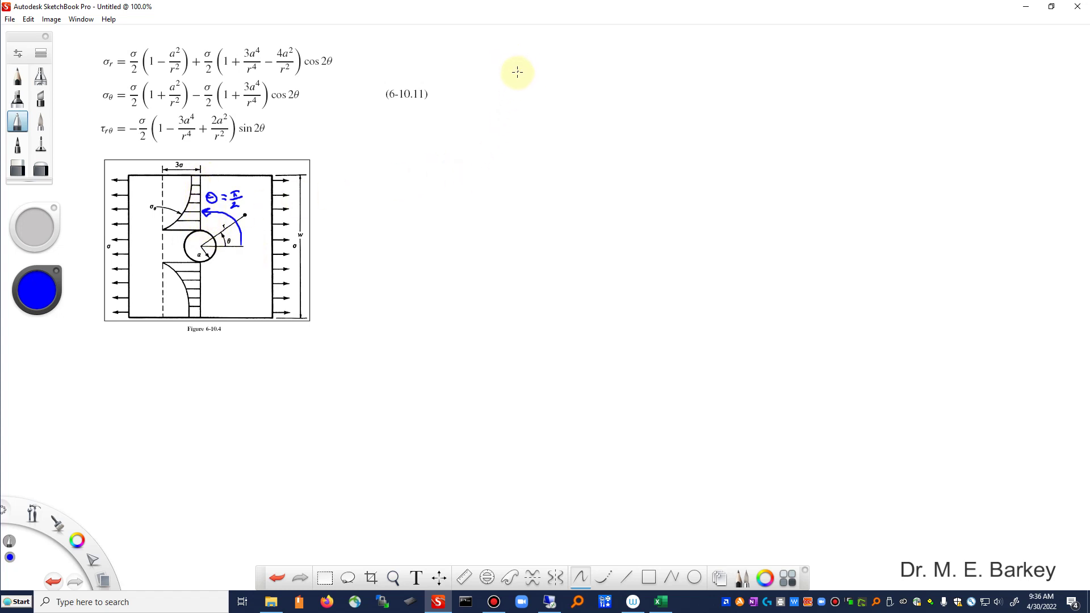
Draw the plate outline with a central hole and an upward load arrow above it.
{"action": "mouse_move", "coordinate": [510, 74]}
{"action": "left_mouse_down"}
{"action": "mouse_move", "coordinate": [642, 66]}
{"action": "mouse_move", "coordinate": [508, 119]}
{"action": "mouse_move", "coordinate": [510, 209]}
{"action": "left_mouse_up"}
{"action": "mouse_move", "coordinate": [577, 118]}
{"action": "left_mouse_down"}
{"action": "mouse_move", "coordinate": [584, 149]}
{"action": "mouse_move", "coordinate": [577, 114]}
{"action": "left_mouse_up"}
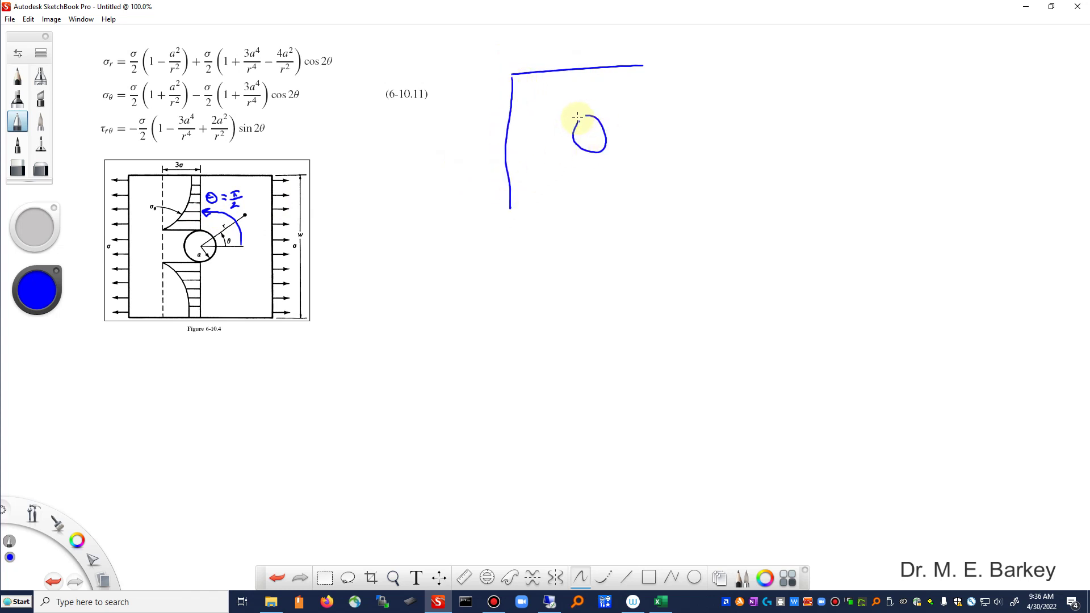
{"action": "mouse_move", "coordinate": [528, 42]}
{"action": "left_mouse_down"}
{"action": "mouse_move", "coordinate": [631, 35]}
{"action": "mouse_move", "coordinate": [654, 223]}
{"action": "left_mouse_up"}
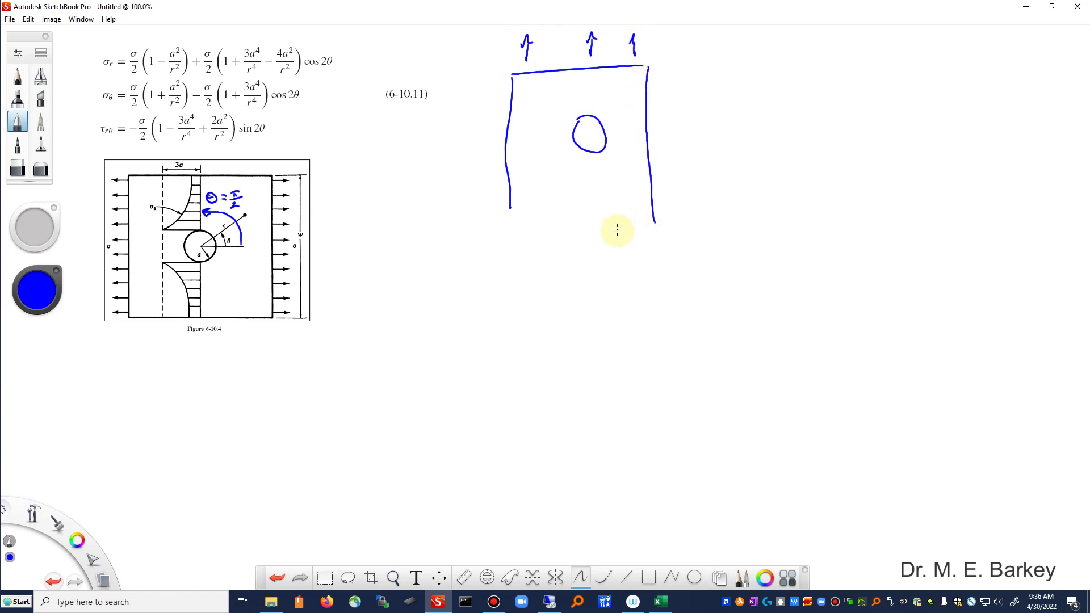
{"action": "left_click_drag", "start_coordinate": [516, 220], "coordinate": [645, 217]}
Add downward load arrows below the plate and the stress curve rising above the hole.
{"action": "left_click_drag", "start_coordinate": [529, 237], "coordinate": [531, 255]}
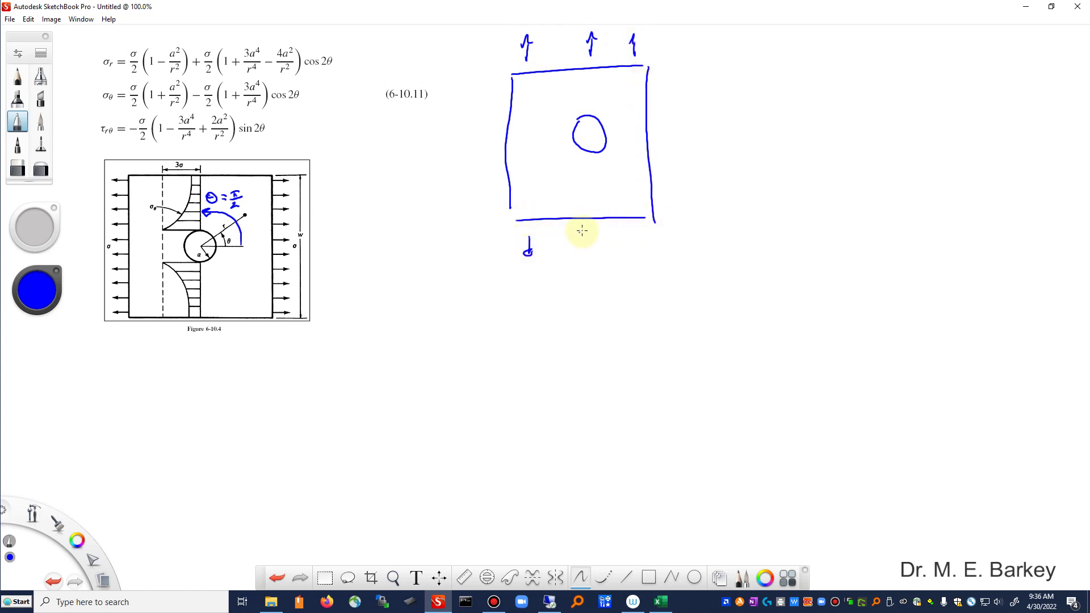
{"action": "left_click_drag", "start_coordinate": [583, 230], "coordinate": [583, 248]}
{"action": "left_click_drag", "start_coordinate": [579, 244], "coordinate": [635, 243]}
{"action": "left_click_drag", "start_coordinate": [632, 238], "coordinate": [639, 244]}
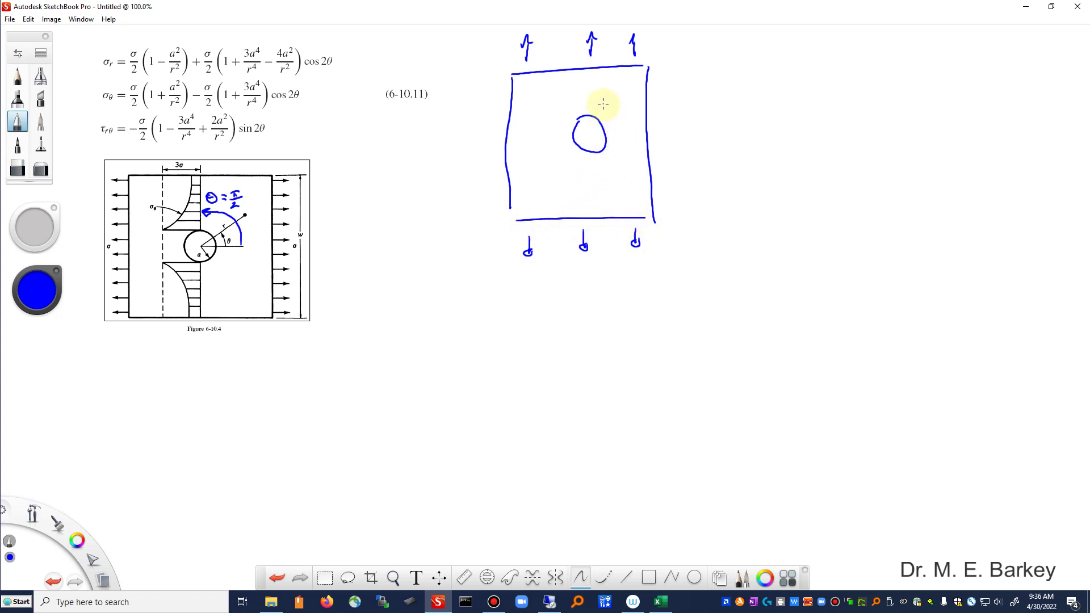
{"action": "mouse_move", "coordinate": [603, 104]}
{"action": "left_mouse_down"}
{"action": "mouse_move", "coordinate": [605, 135]}
{"action": "mouse_move", "coordinate": [608, 114]}
{"action": "mouse_move", "coordinate": [628, 134]}
{"action": "mouse_move", "coordinate": [648, 132]}
{"action": "left_mouse_up"}
{"action": "mouse_move", "coordinate": [596, 104]}
{"action": "left_mouse_down"}
{"action": "mouse_move", "coordinate": [605, 104]}
{"action": "mouse_move", "coordinate": [567, 108]}
{"action": "left_mouse_up"}
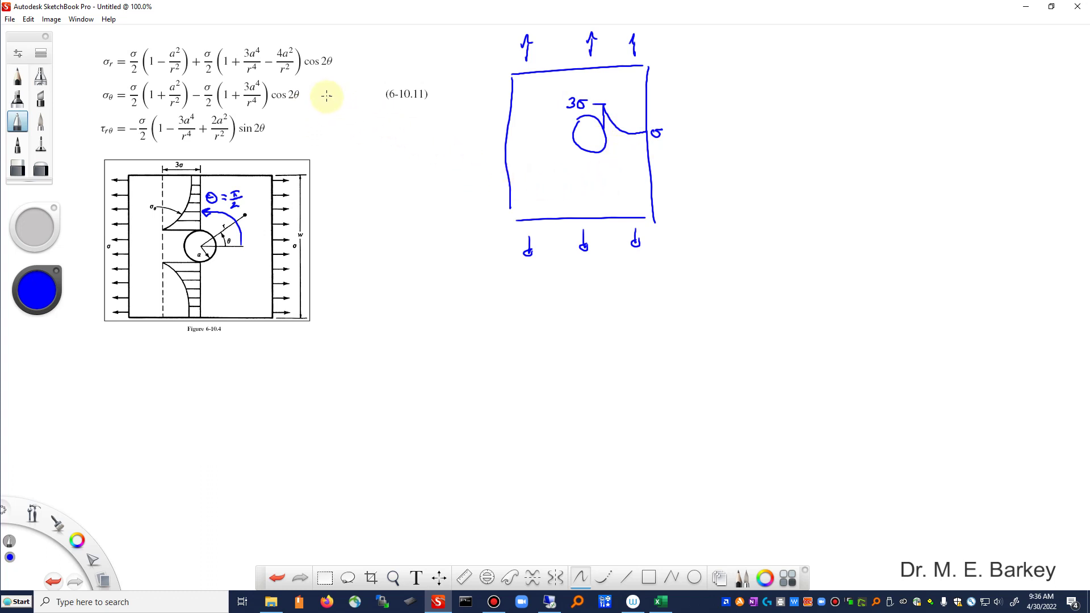
Arrow the σθ equation and write θ = π/2 below the figure, erasing a stray stroke.
{"action": "left_click_drag", "start_coordinate": [319, 96], "coordinate": [347, 90]}
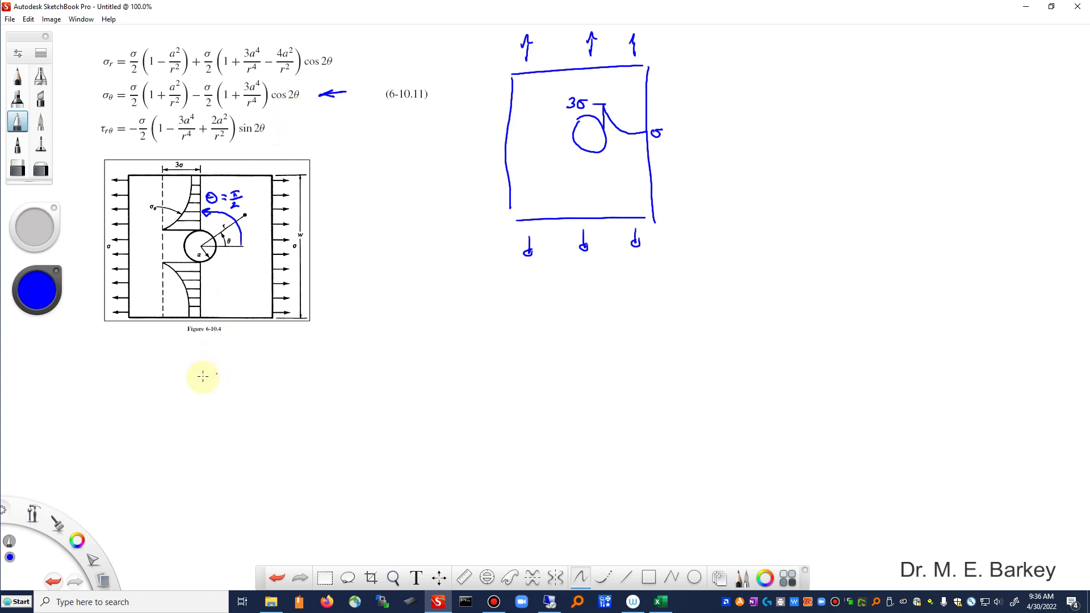
{"action": "mouse_move", "coordinate": [151, 373]}
{"action": "left_mouse_down"}
{"action": "mouse_move", "coordinate": [143, 389]}
{"action": "mouse_move", "coordinate": [213, 378]}
{"action": "mouse_move", "coordinate": [201, 382]}
{"action": "left_mouse_up"}
{"action": "left_click", "coordinate": [18, 168]}
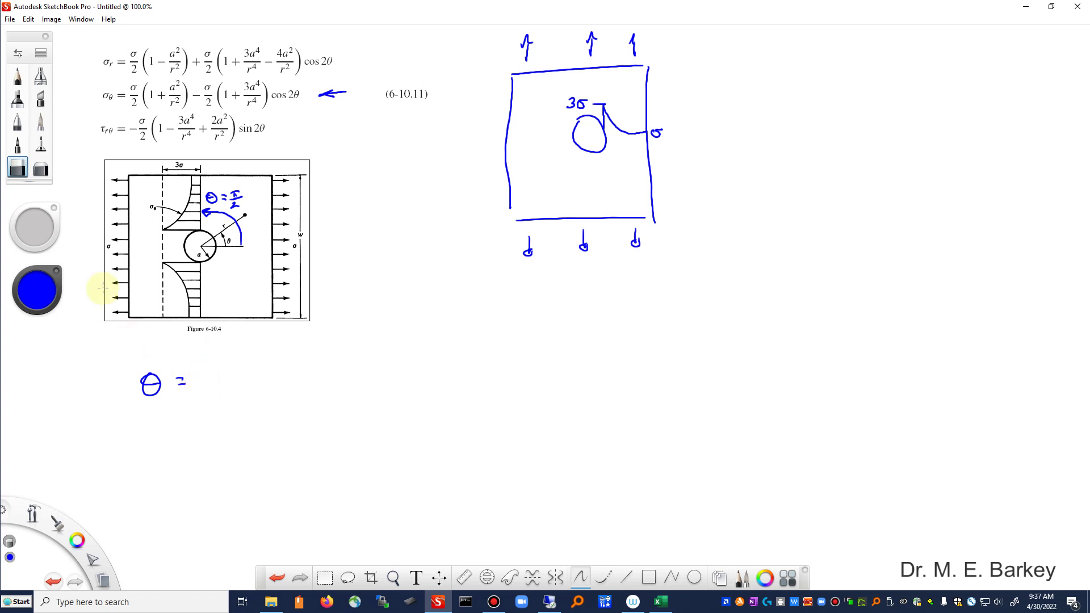
{"action": "left_click", "coordinate": [18, 121]}
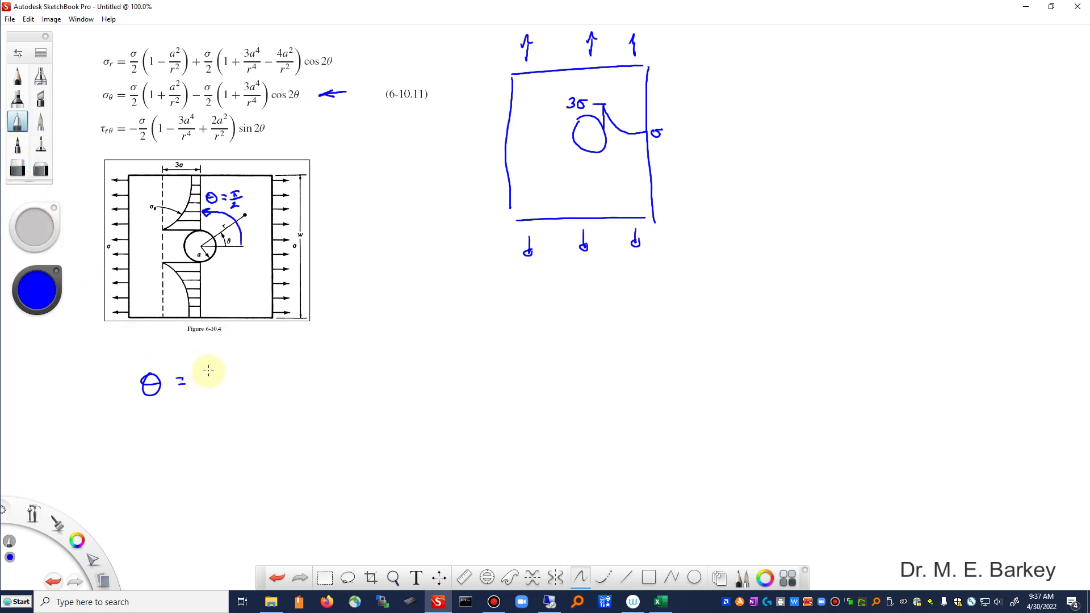
{"action": "left_click_drag", "start_coordinate": [197, 370], "coordinate": [210, 369]}
{"action": "left_click_drag", "start_coordinate": [202, 370], "coordinate": [213, 392]}
{"action": "left_click_drag", "start_coordinate": [208, 391], "coordinate": [216, 399]}
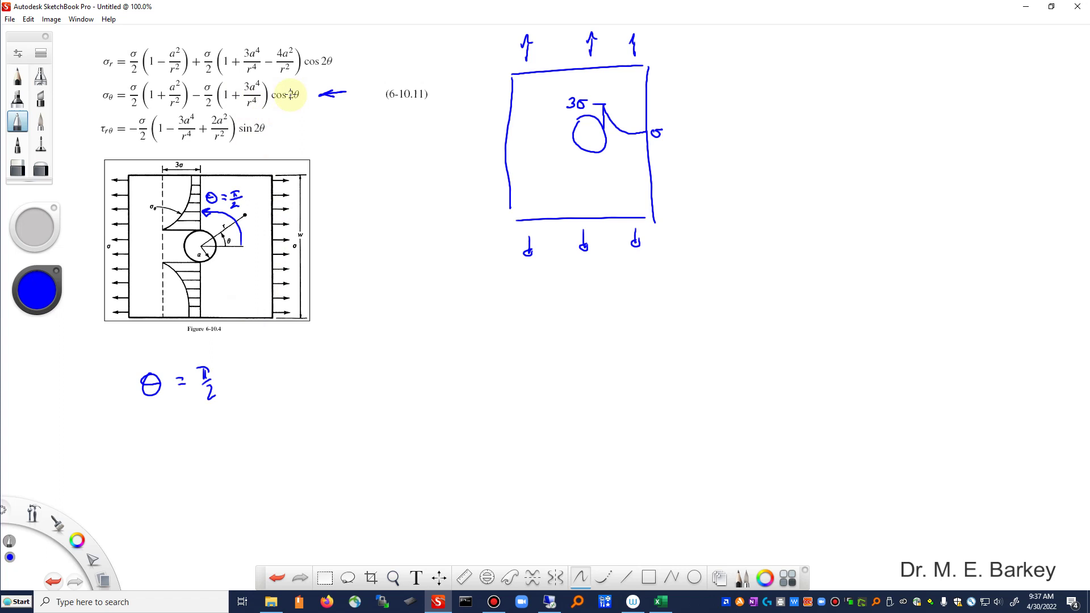
Underline cos 2θ in the equation and write cos 2θ = −1 beside θ = π/2.
{"action": "left_click_drag", "start_coordinate": [280, 106], "coordinate": [306, 104]}
{"action": "mouse_move", "coordinate": [271, 370]}
{"action": "left_mouse_down"}
{"action": "mouse_move", "coordinate": [273, 383]}
{"action": "mouse_move", "coordinate": [283, 375]}
{"action": "left_mouse_up"}
{"action": "mouse_move", "coordinate": [290, 372]}
{"action": "left_mouse_down"}
{"action": "mouse_move", "coordinate": [285, 382]}
{"action": "mouse_move", "coordinate": [309, 385]}
{"action": "mouse_move", "coordinate": [314, 370]}
{"action": "mouse_move", "coordinate": [324, 379]}
{"action": "left_mouse_up"}
{"action": "mouse_move", "coordinate": [297, 377]}
{"action": "left_mouse_down"}
{"action": "mouse_move", "coordinate": [378, 372]}
{"action": "mouse_move", "coordinate": [386, 385]}
{"action": "left_mouse_up"}
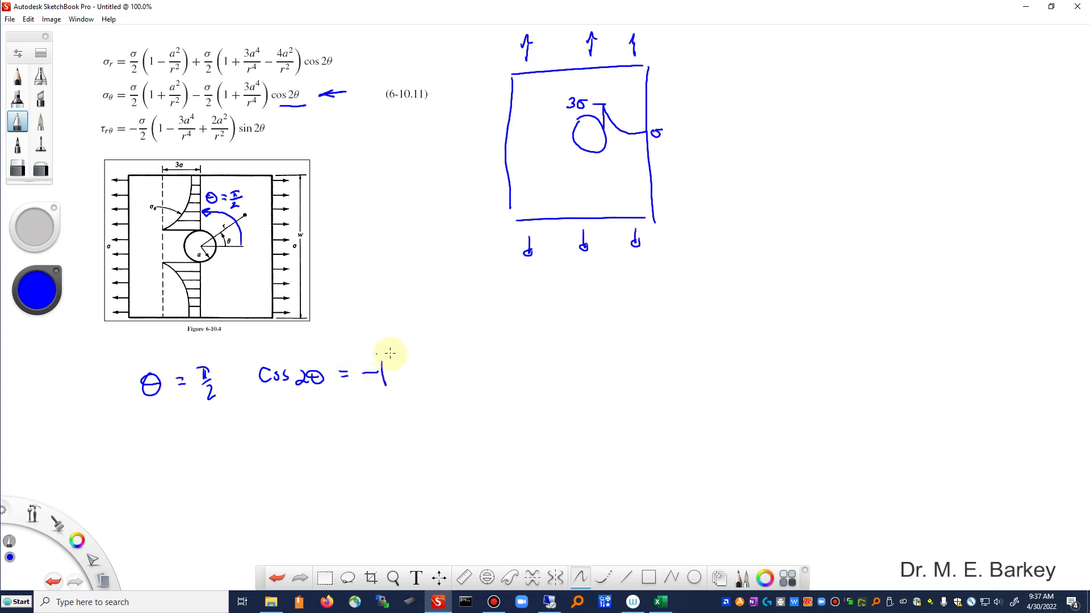
{"action": "left_click_drag", "start_coordinate": [64, 101], "coordinate": [86, 102]}
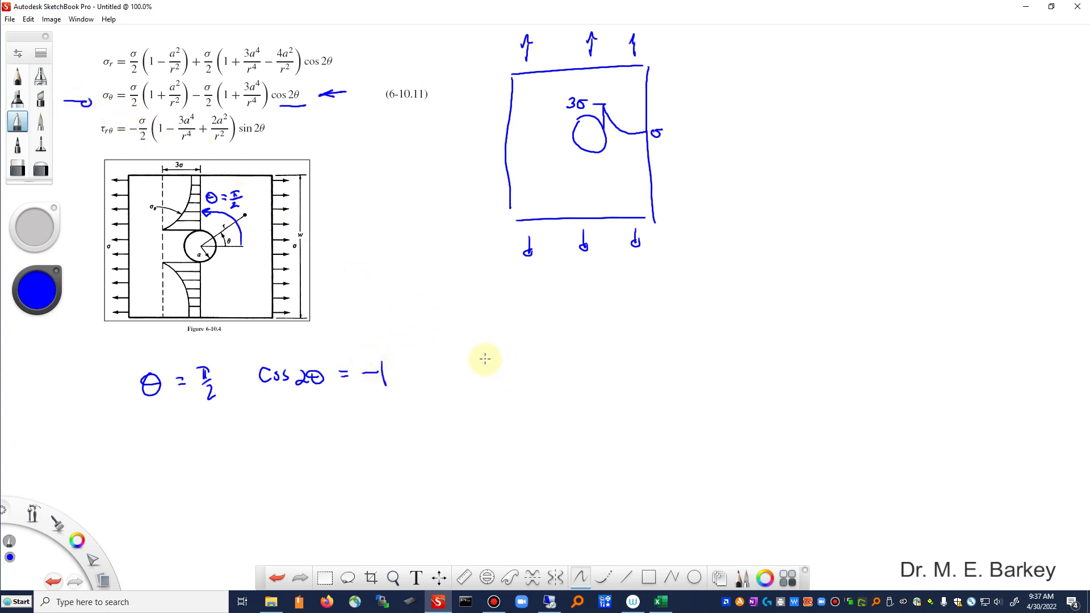
Write the first part of the simplified expression: σ = σ/2(1+(a/r)²).
{"action": "mouse_move", "coordinate": [488, 356]}
{"action": "left_mouse_down"}
{"action": "mouse_move", "coordinate": [477, 365]}
{"action": "mouse_move", "coordinate": [527, 358]}
{"action": "left_mouse_up"}
{"action": "mouse_move", "coordinate": [519, 369]}
{"action": "left_mouse_down"}
{"action": "mouse_move", "coordinate": [566, 350]}
{"action": "mouse_move", "coordinate": [565, 367]}
{"action": "left_mouse_up"}
{"action": "left_click_drag", "start_coordinate": [555, 378], "coordinate": [566, 389]}
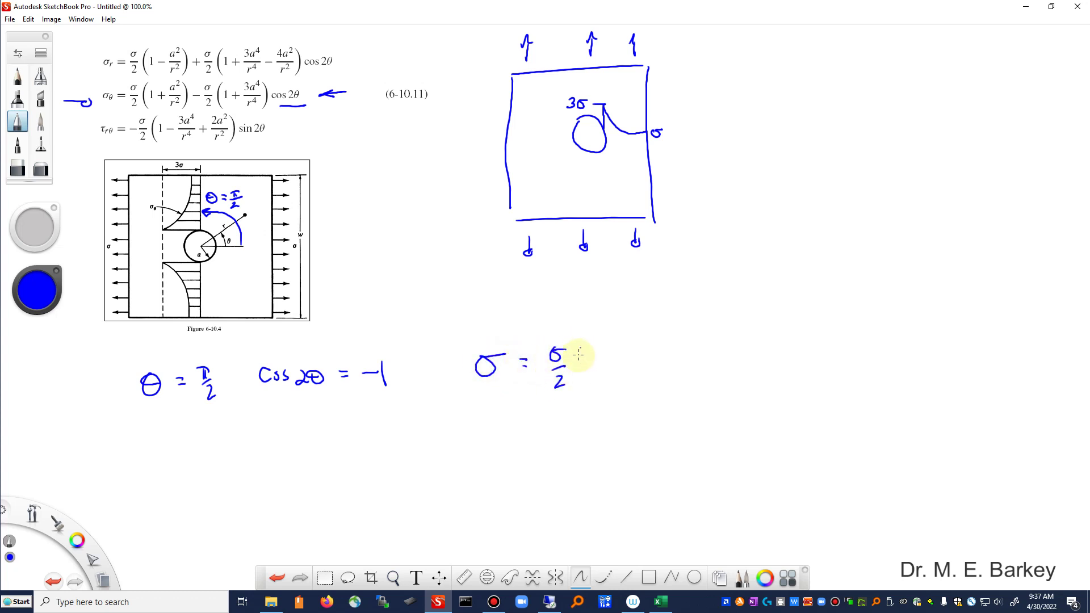
{"action": "mouse_move", "coordinate": [593, 345]}
{"action": "left_mouse_down"}
{"action": "mouse_move", "coordinate": [590, 389]}
{"action": "mouse_move", "coordinate": [639, 361]}
{"action": "mouse_move", "coordinate": [628, 371]}
{"action": "mouse_move", "coordinate": [670, 362]}
{"action": "mouse_move", "coordinate": [684, 377]}
{"action": "left_mouse_up"}
{"action": "mouse_move", "coordinate": [683, 337]}
{"action": "left_mouse_down"}
{"action": "mouse_move", "coordinate": [717, 373]}
{"action": "mouse_move", "coordinate": [742, 363]}
{"action": "left_mouse_up"}
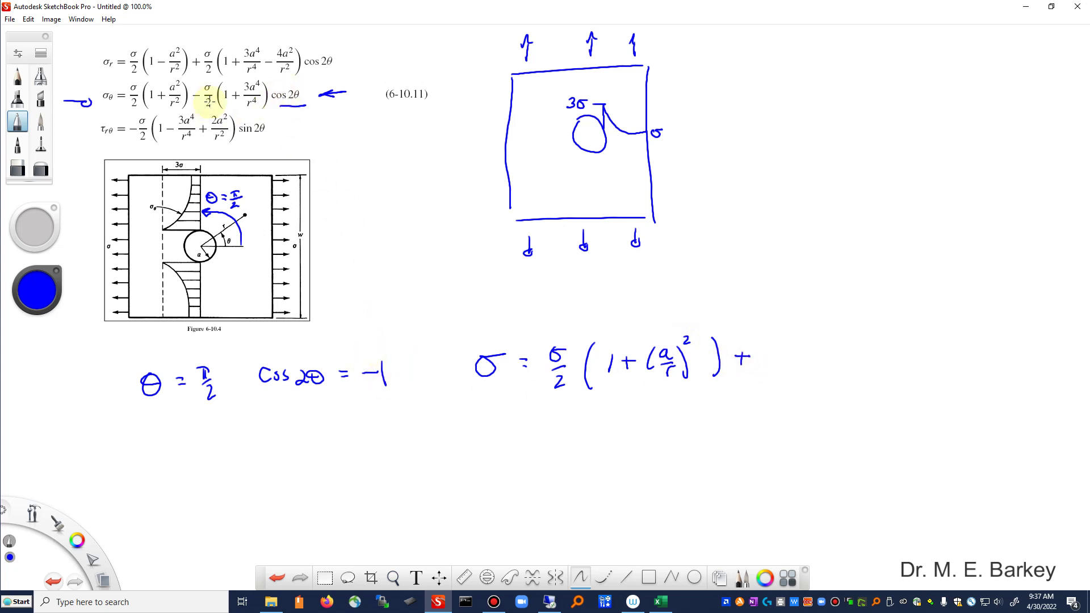
Add the second term + σ/2(1+3(a/r)⁴) to the expression.
{"action": "left_click_drag", "start_coordinate": [782, 343], "coordinate": [792, 357]}
{"action": "left_click_drag", "start_coordinate": [778, 365], "coordinate": [818, 375]}
{"action": "mouse_move", "coordinate": [829, 353]}
{"action": "left_mouse_down"}
{"action": "mouse_move", "coordinate": [829, 363]}
{"action": "mouse_move", "coordinate": [869, 362]}
{"action": "mouse_move", "coordinate": [912, 349]}
{"action": "mouse_move", "coordinate": [904, 361]}
{"action": "left_mouse_up"}
{"action": "mouse_move", "coordinate": [914, 339]}
{"action": "left_mouse_down"}
{"action": "mouse_move", "coordinate": [917, 362]}
{"action": "mouse_move", "coordinate": [920, 326]}
{"action": "mouse_move", "coordinate": [935, 381]}
{"action": "left_mouse_up"}
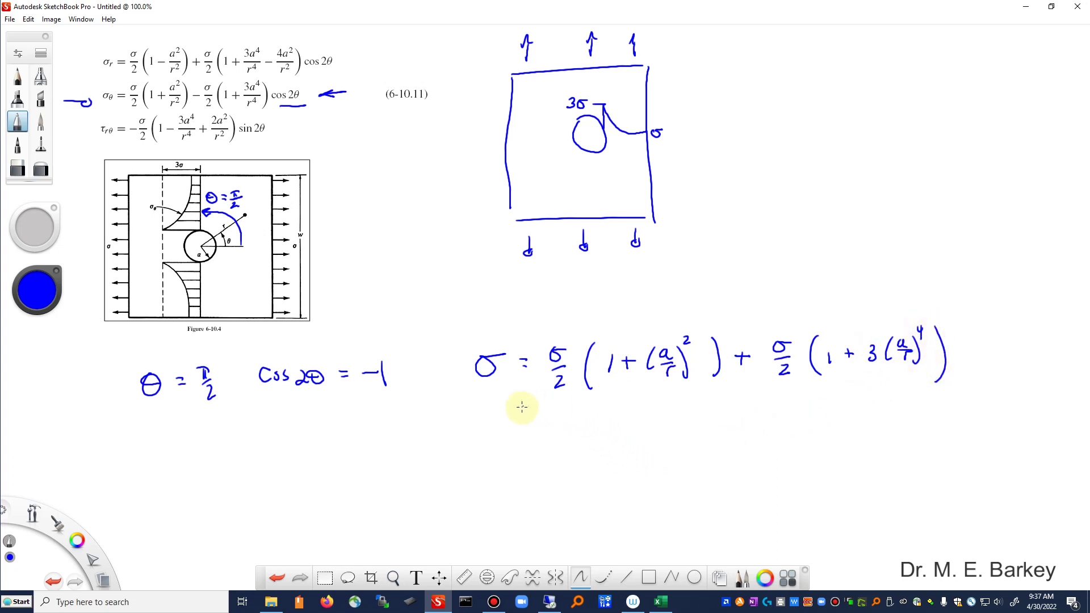
Underline the whole σ expression and write σ = 1 unit beneath it.
{"action": "left_click_drag", "start_coordinate": [524, 409], "coordinate": [998, 405]}
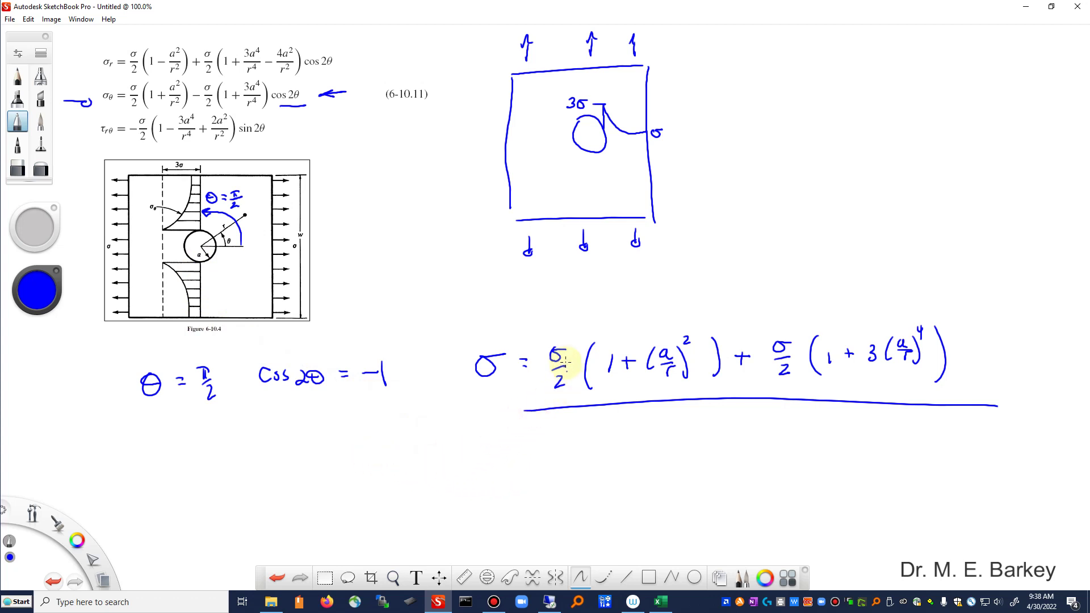
{"action": "left_click", "coordinate": [581, 398]}
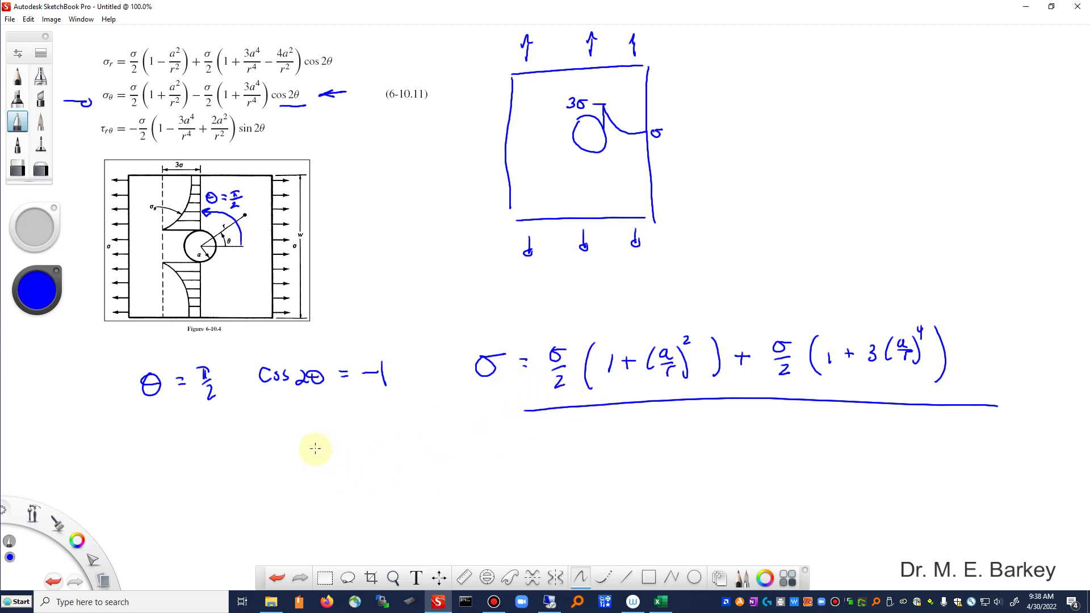
{"action": "left_click_drag", "start_coordinate": [312, 444], "coordinate": [363, 459]}
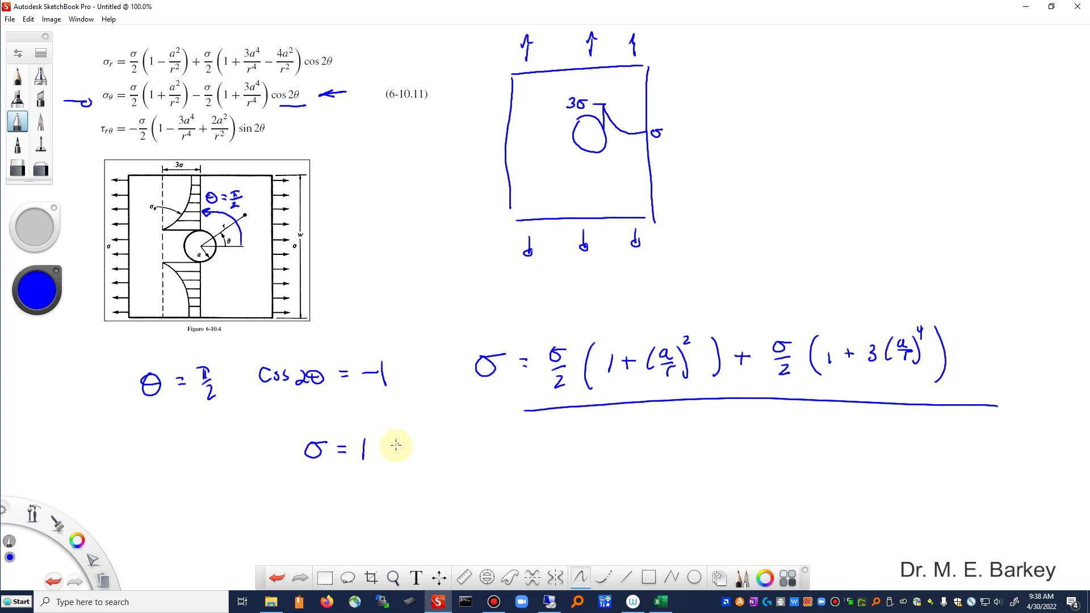
{"action": "left_click_drag", "start_coordinate": [403, 448], "coordinate": [421, 454]}
{"action": "mouse_move", "coordinate": [427, 436]}
{"action": "left_mouse_down"}
{"action": "mouse_move", "coordinate": [428, 454]}
{"action": "mouse_move", "coordinate": [434, 440]}
{"action": "left_mouse_up"}
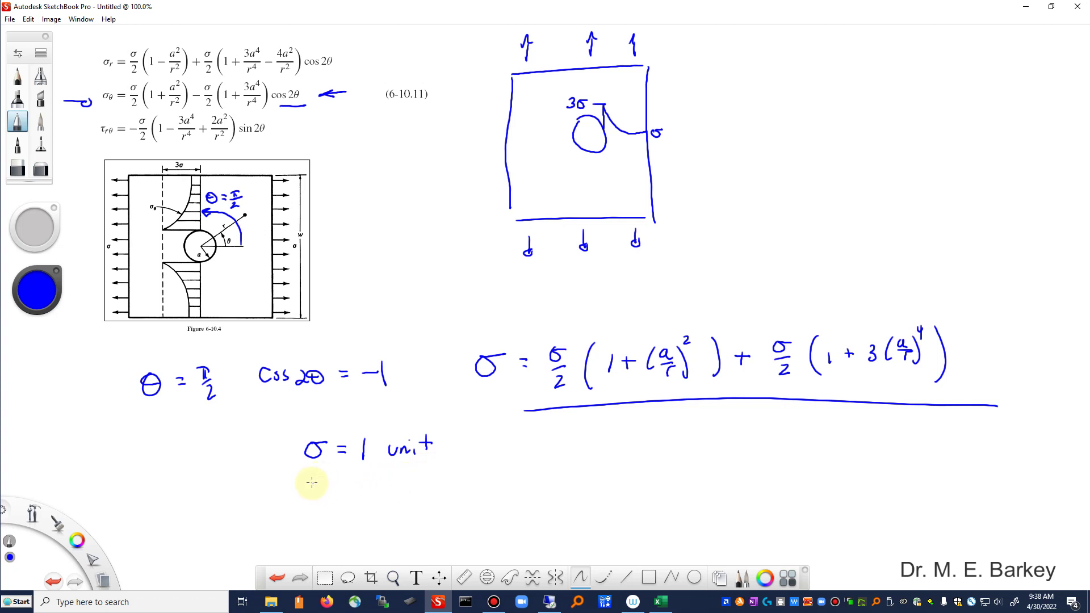
Write a = 1 unit and r = 1 unit to 100 below.
{"action": "mouse_move", "coordinate": [317, 480]}
{"action": "left_mouse_down"}
{"action": "mouse_move", "coordinate": [321, 493]}
{"action": "mouse_move", "coordinate": [344, 480]}
{"action": "mouse_move", "coordinate": [418, 484]}
{"action": "left_mouse_up"}
{"action": "left_click_drag", "start_coordinate": [413, 476], "coordinate": [424, 474]}
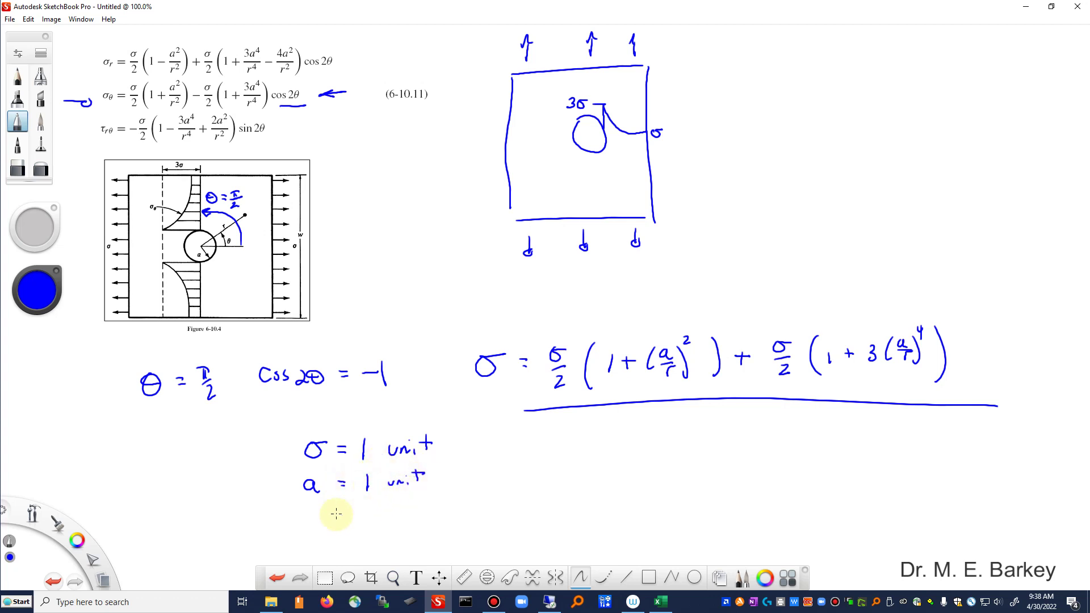
{"action": "left_click", "coordinate": [200, 230]}
{"action": "left_click_drag", "start_coordinate": [301, 523], "coordinate": [330, 511]}
{"action": "left_click_drag", "start_coordinate": [324, 516], "coordinate": [413, 524]}
{"action": "left_click_drag", "start_coordinate": [412, 513], "coordinate": [412, 514]}
{"action": "mouse_move", "coordinate": [422, 506]}
{"action": "left_mouse_down"}
{"action": "mouse_move", "coordinate": [421, 523]}
{"action": "mouse_move", "coordinate": [429, 511]}
{"action": "mouse_move", "coordinate": [460, 523]}
{"action": "left_mouse_up"}
{"action": "left_click_drag", "start_coordinate": [452, 514], "coordinate": [477, 510]}
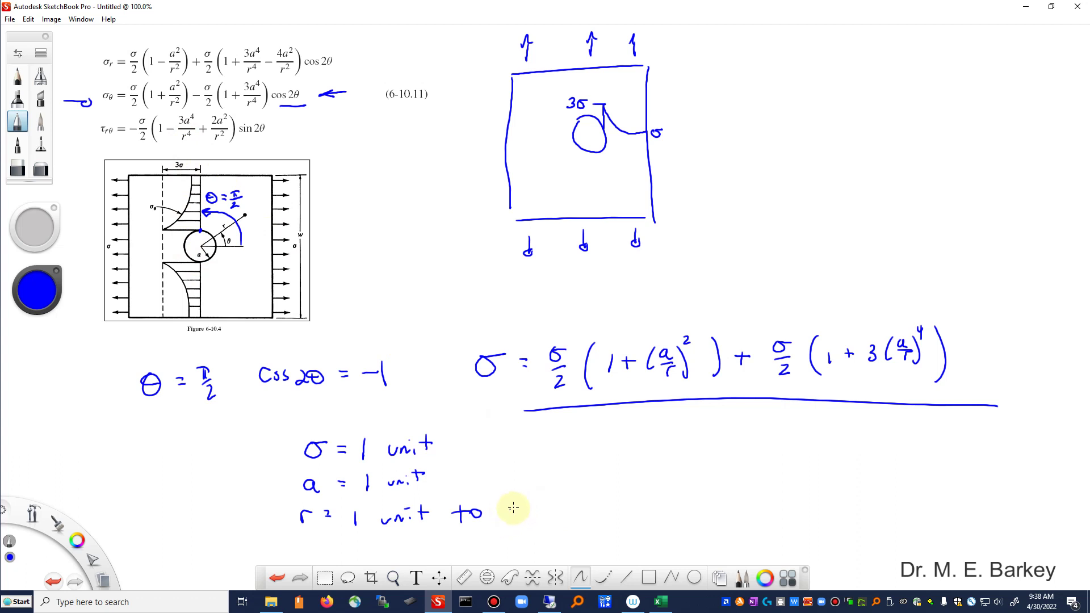
{"action": "mouse_move", "coordinate": [509, 503]}
{"action": "left_mouse_down"}
{"action": "mouse_move", "coordinate": [505, 521]}
{"action": "mouse_move", "coordinate": [533, 507]}
{"action": "left_mouse_up"}
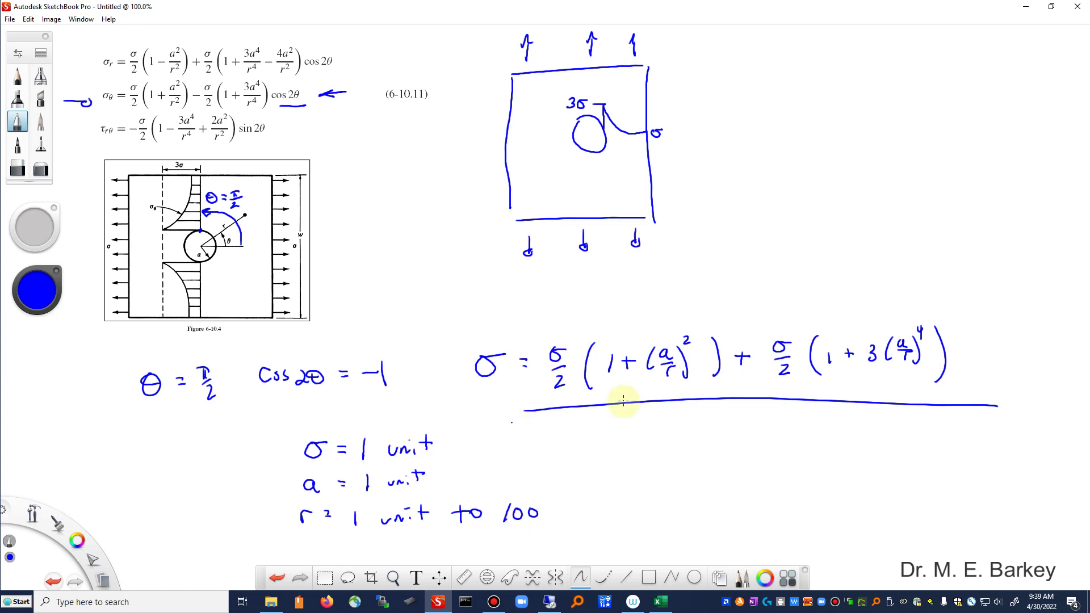
In the Excel sheet, enter the headings a in E12 and r in F12.
{"action": "key", "text": "alt+Tab"}
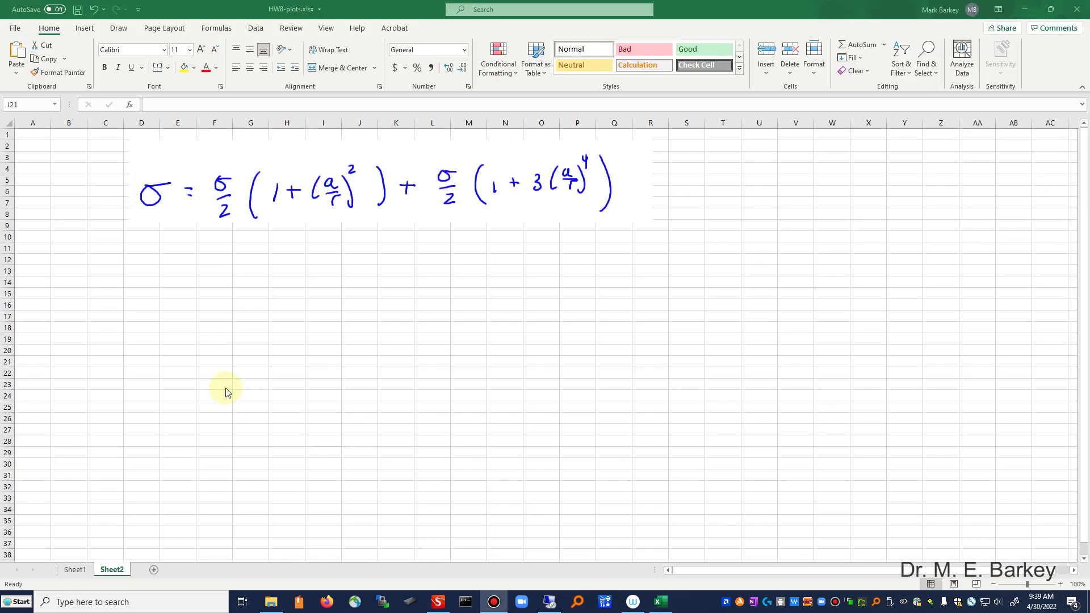
{"action": "left_click", "coordinate": [171, 258]}
{"action": "left_click", "coordinate": [176, 258]}
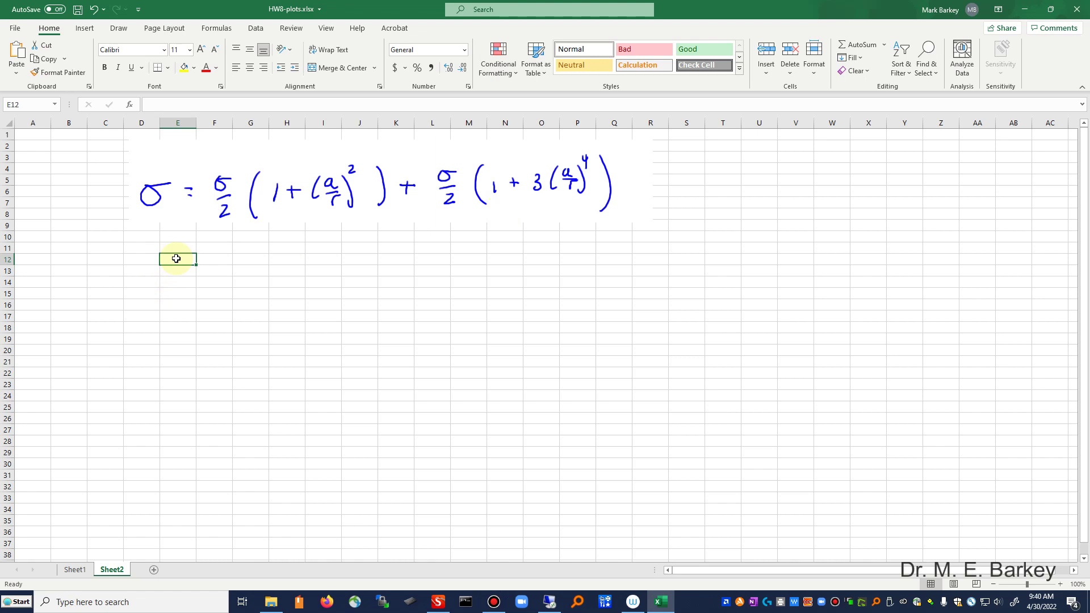
{"action": "type", "text": "a"}
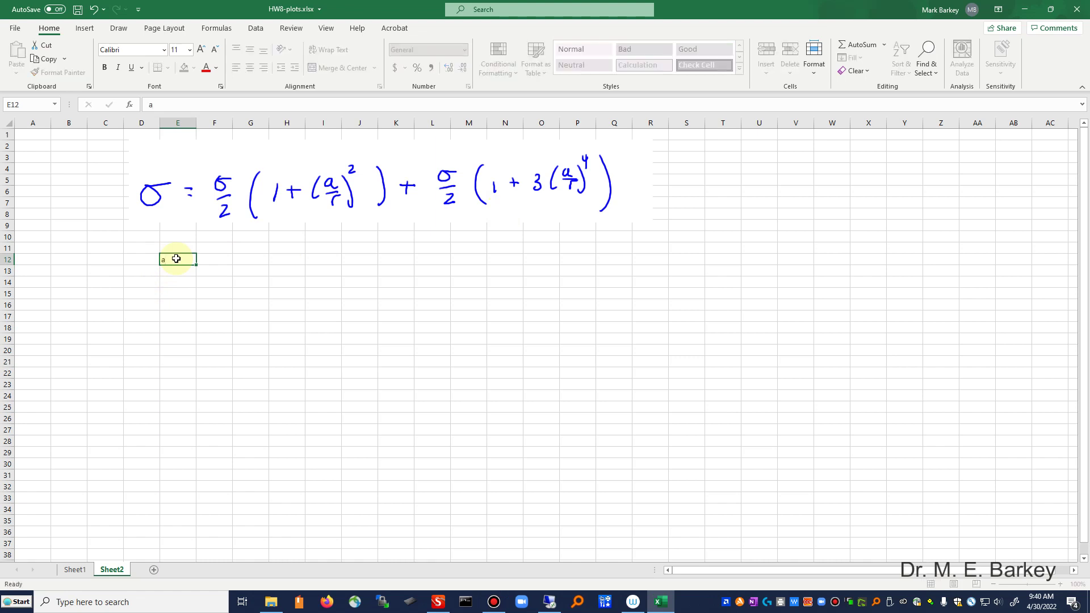
{"action": "key", "text": "Return"}
{"action": "key", "text": "Up"}
{"action": "key", "text": "Right"}
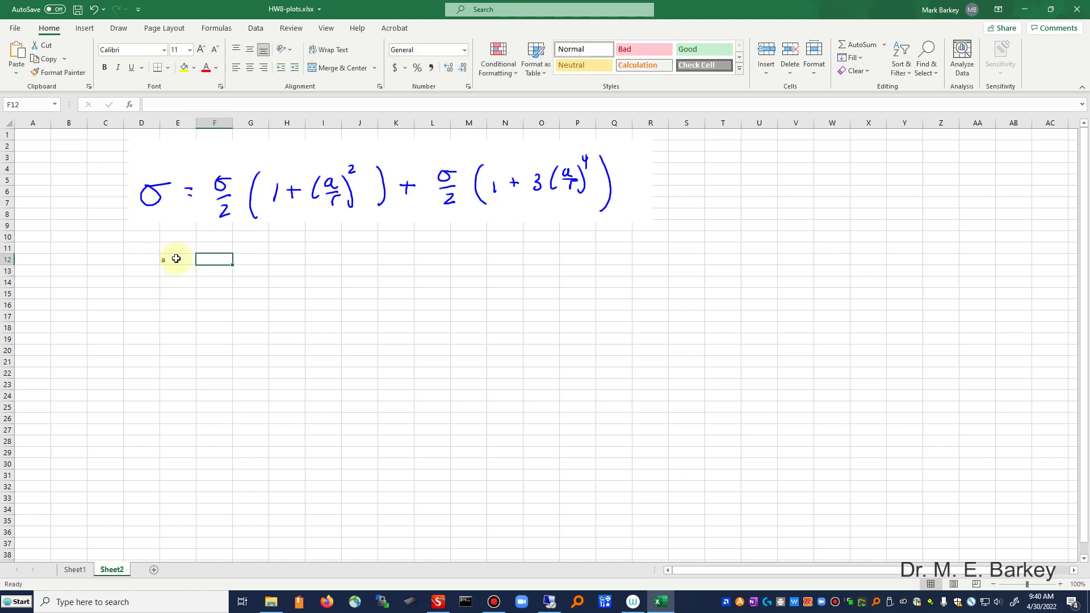
{"action": "type", "text": "r"}
{"action": "key", "text": "Tab"}
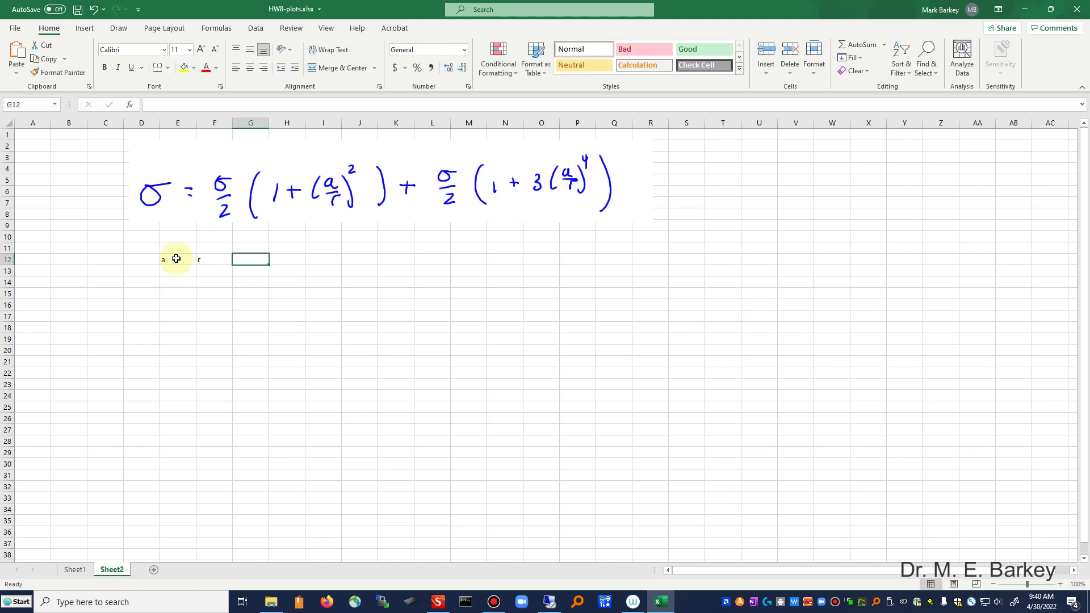
Add the headings a/r in G12 and sigma in H12.
{"action": "type", "text": "a"}
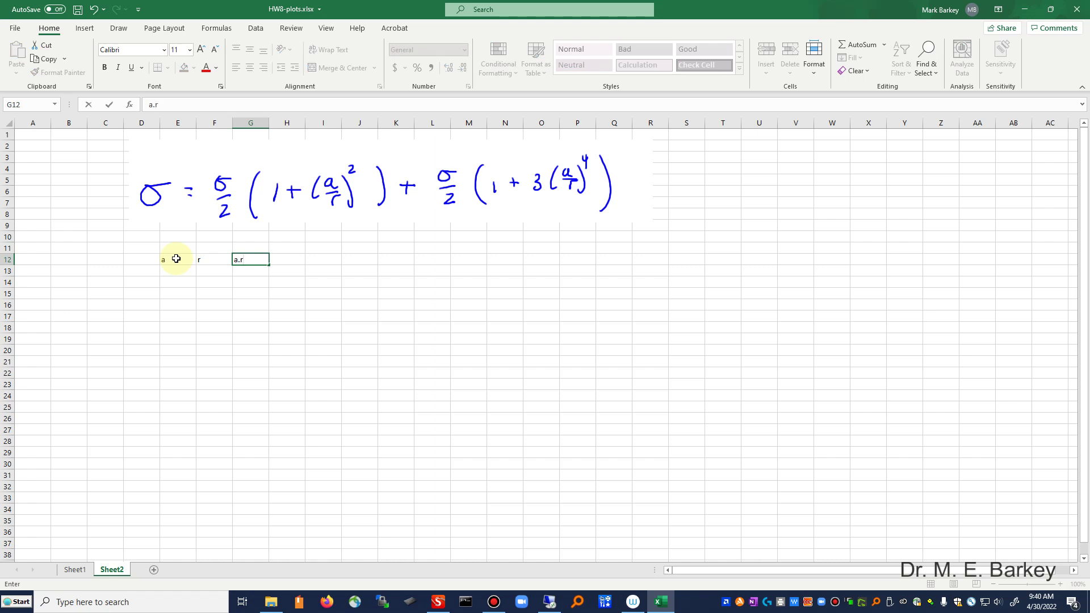
{"action": "type", "text": "/"}
{"action": "key", "text": "Tab"}
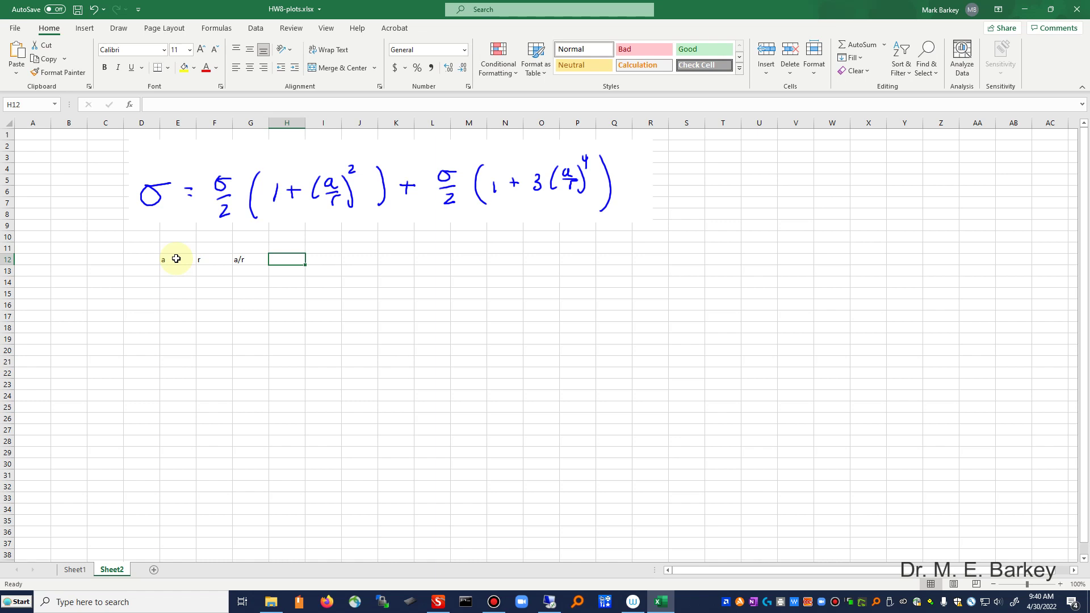
{"action": "type", "text": "sigma"}
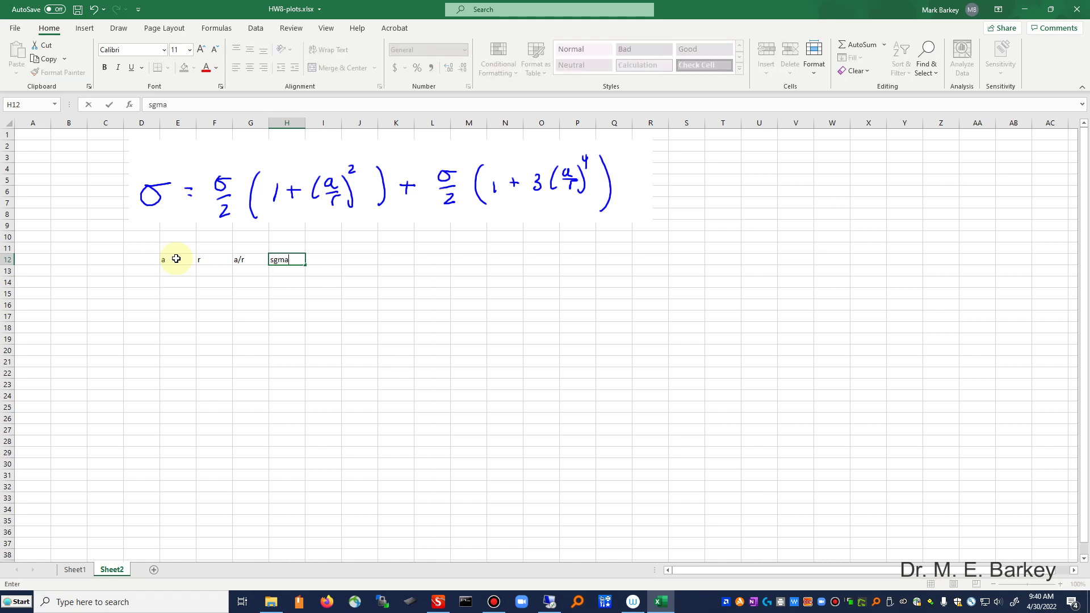
{"action": "key", "text": "BackSpace"}
{"action": "key", "text": "BackSpace"}
{"action": "key", "text": "BackSpace"}
{"action": "key", "text": "BackSpace"}
{"action": "type", "text": "sigma"}
{"action": "key", "text": "Return"}
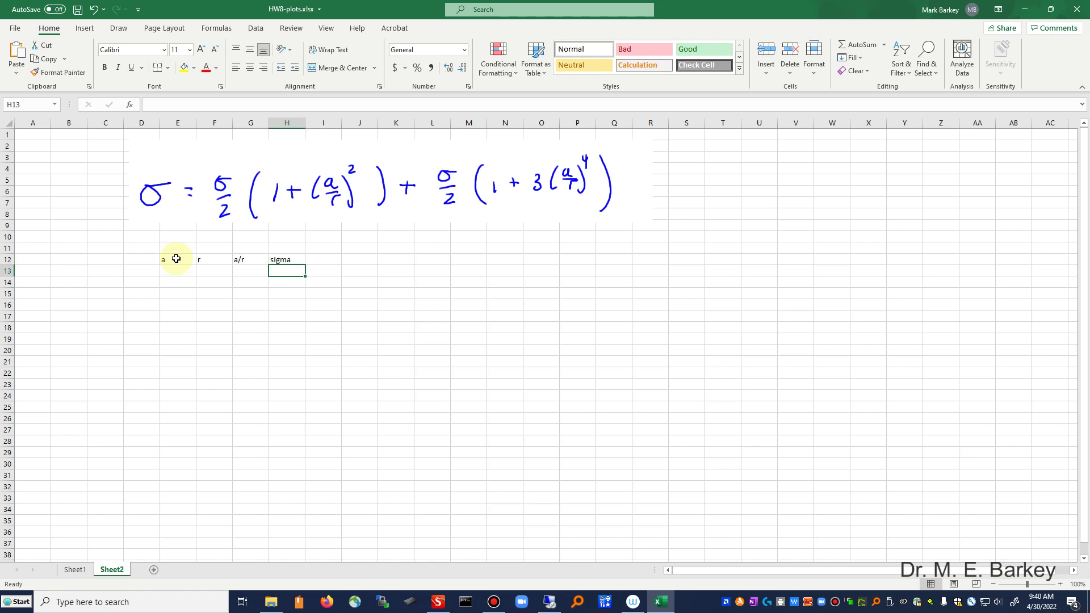
Enter a = 1 and r = 1 in row 13 and compute a/r in G13 as =E13/F13.
{"action": "key", "text": "Left"}
{"action": "key", "text": "Left"}
{"action": "key", "text": "Left"}
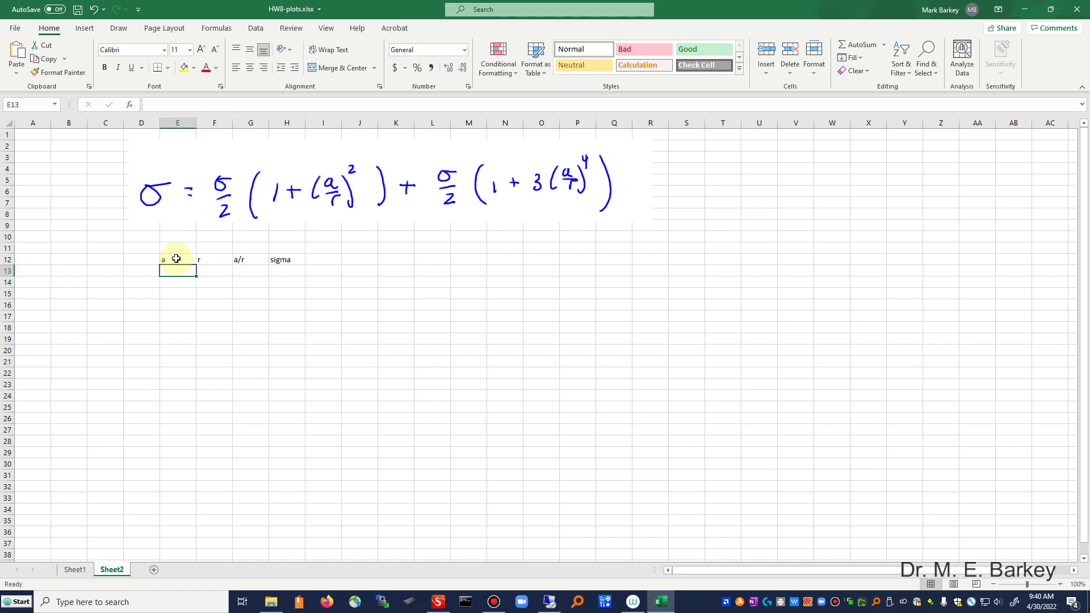
{"action": "type", "text": "1"}
{"action": "key", "text": "Tab"}
{"action": "type", "text": "1"}
{"action": "key", "text": "Tab"}
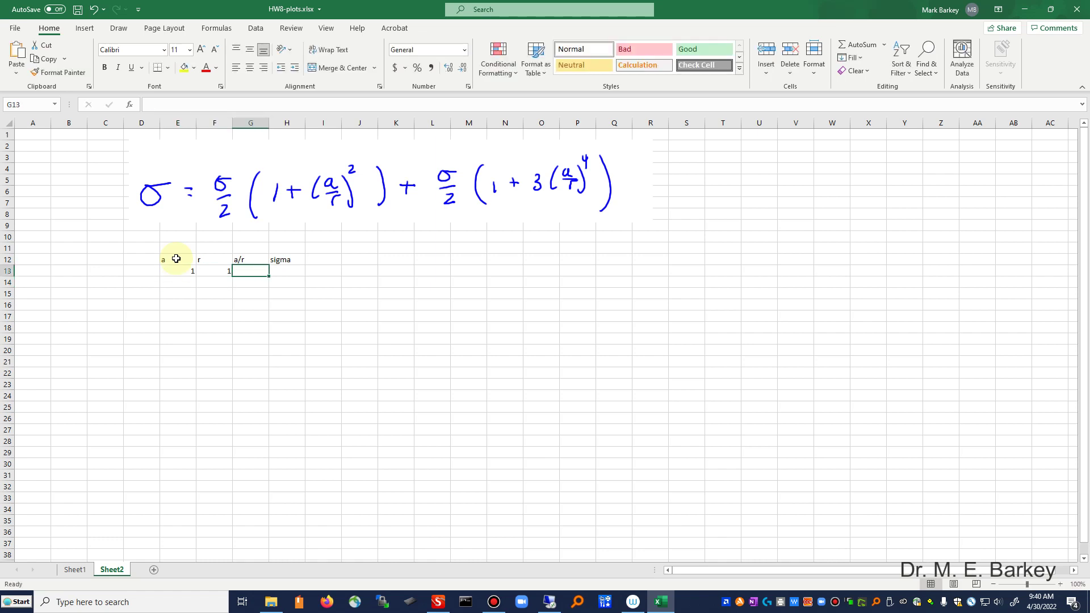
{"action": "type", "text": "+"}
{"action": "left_click", "coordinate": [176, 268]}
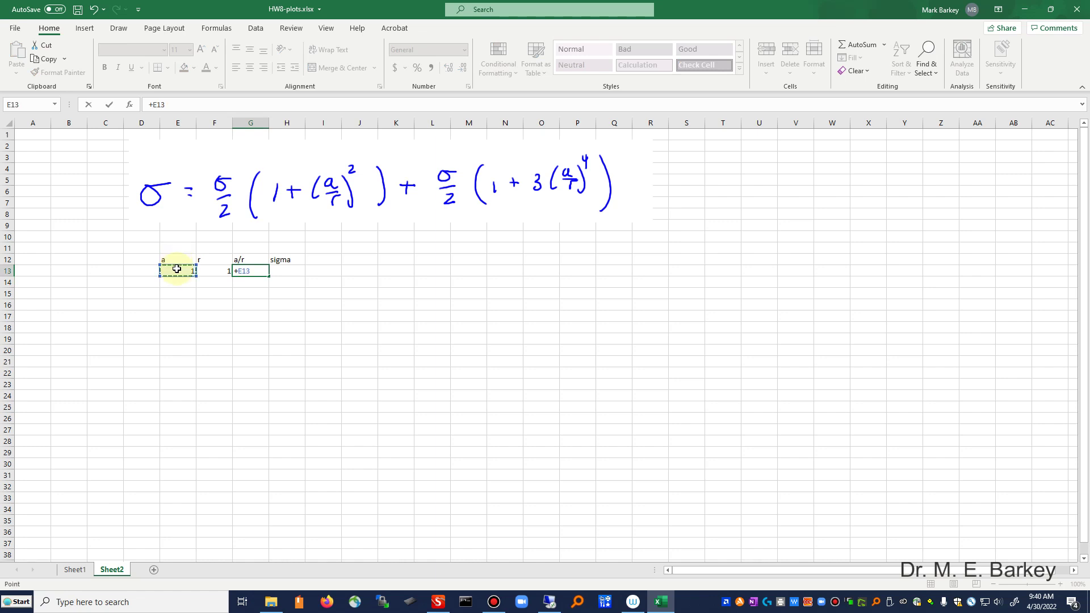
{"action": "type", "text": "/"}
{"action": "left_click", "coordinate": [213, 271]}
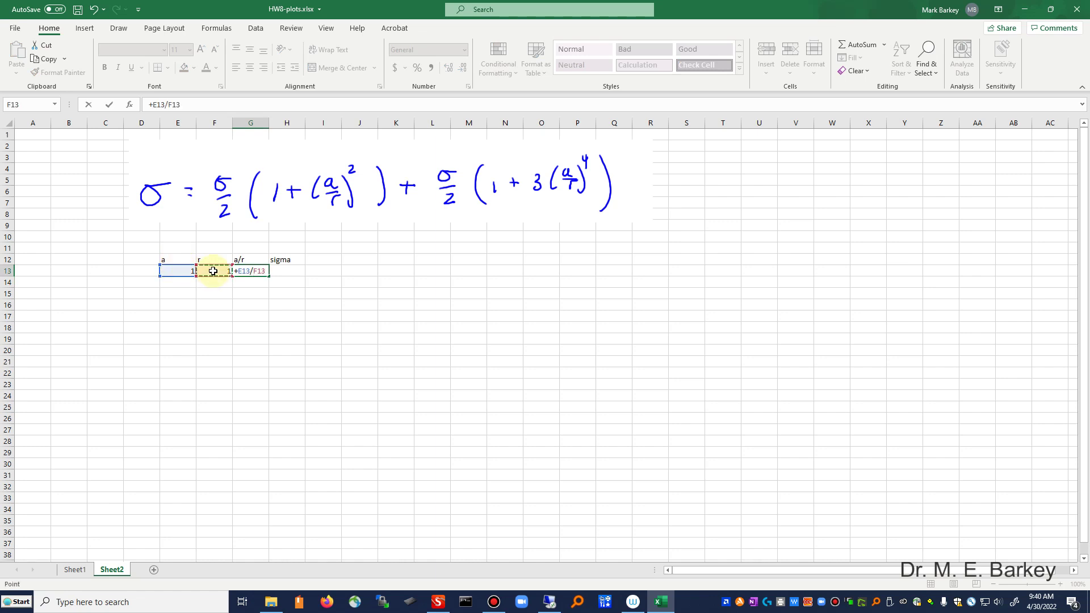
{"action": "key", "text": "Return"}
{"action": "key", "text": "Up"}
{"action": "key", "text": "Right"}
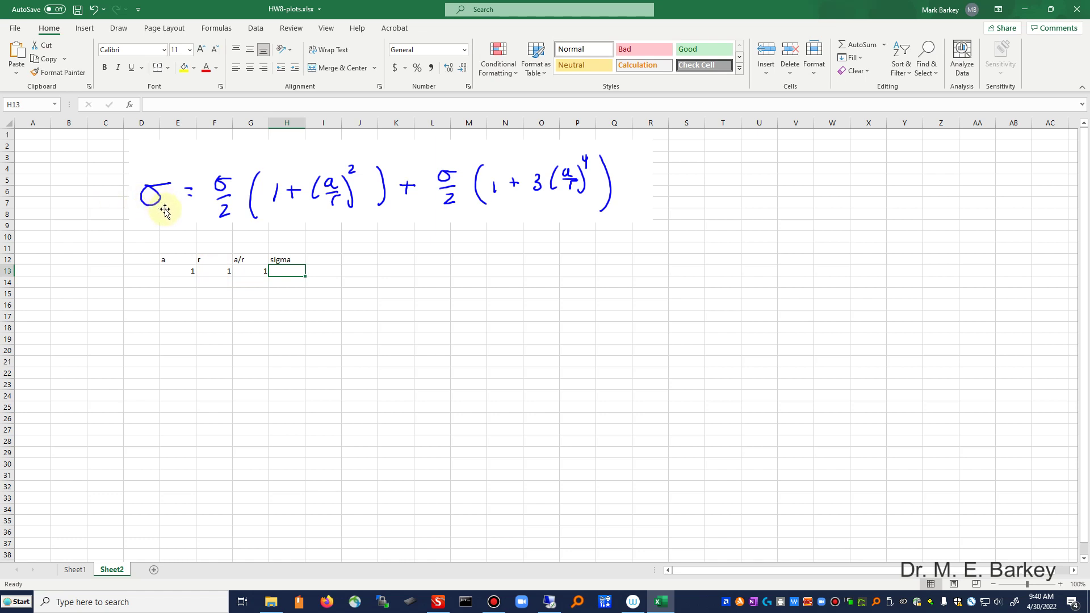
Change the H12 heading from sigma to sigma_theta.
{"action": "left_click", "coordinate": [283, 258]}
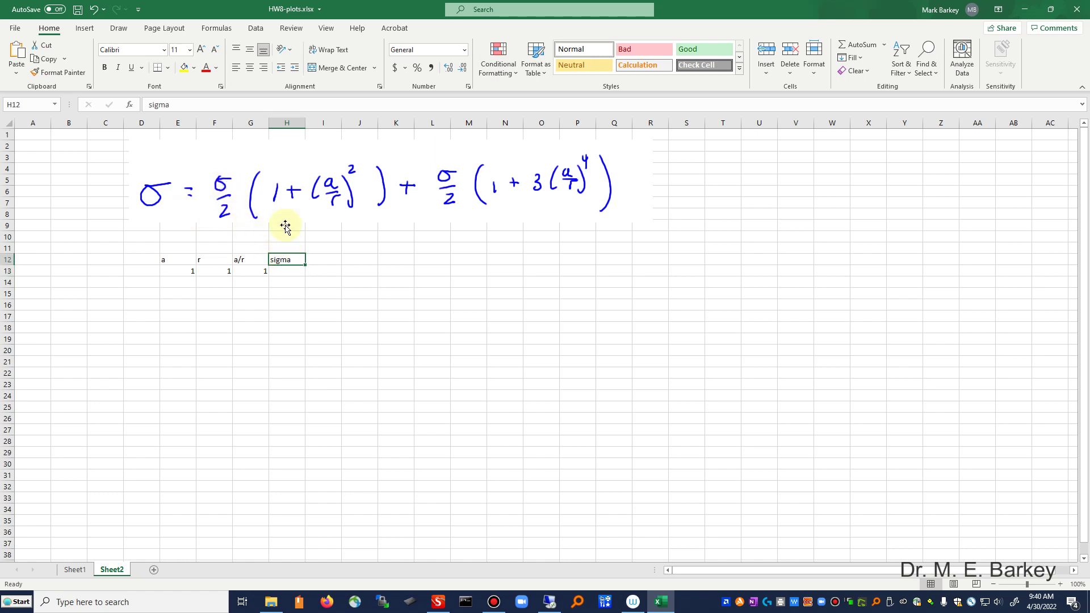
{"action": "left_click", "coordinate": [189, 112]}
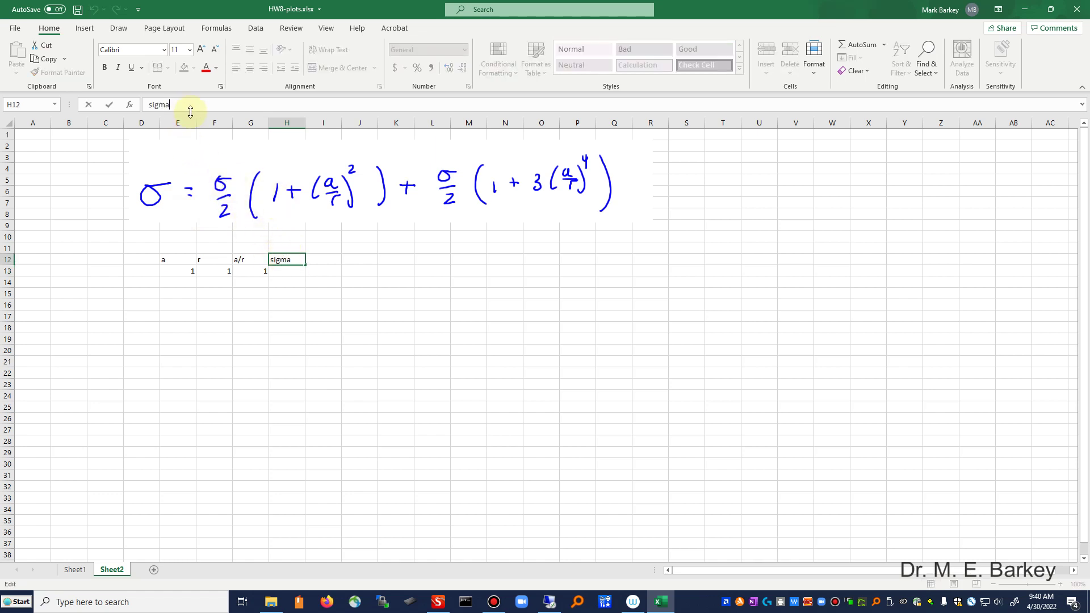
{"action": "type", "text": "_theta"}
{"action": "key", "text": "BackSpace"}
{"action": "key", "text": "BackSpace"}
{"action": "key", "text": "BackSpace"}
{"action": "key", "text": "BackSpace"}
{"action": "key", "text": "BackSpace"}
{"action": "key", "text": "BackSpace"}
{"action": "type", "text": "+theta"}
{"action": "key", "text": "BackSpace"}
{"action": "key", "text": "BackSpace"}
{"action": "key", "text": "BackSpace"}
{"action": "key", "text": "BackSpace"}
{"action": "key", "text": "BackSpace"}
{"action": "key", "text": "BackSpace"}
{"action": "type", "text": "_thet"}
{"action": "key", "text": "Return"}
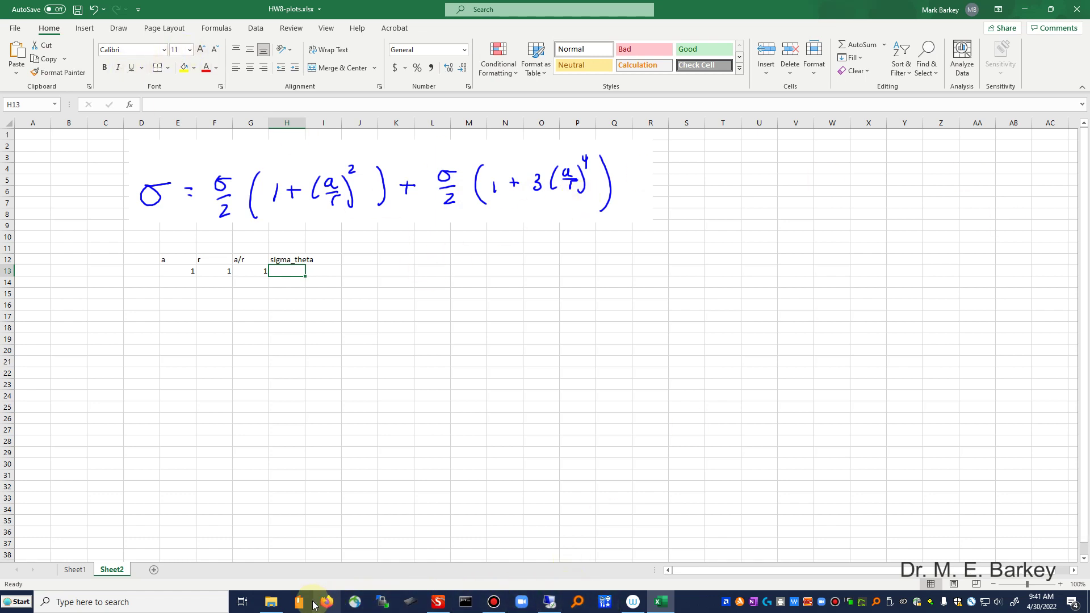
Back in SketchBook, write a θ subscript so the lower expression starts with σθ.
{"action": "left_click", "coordinate": [437, 603]}
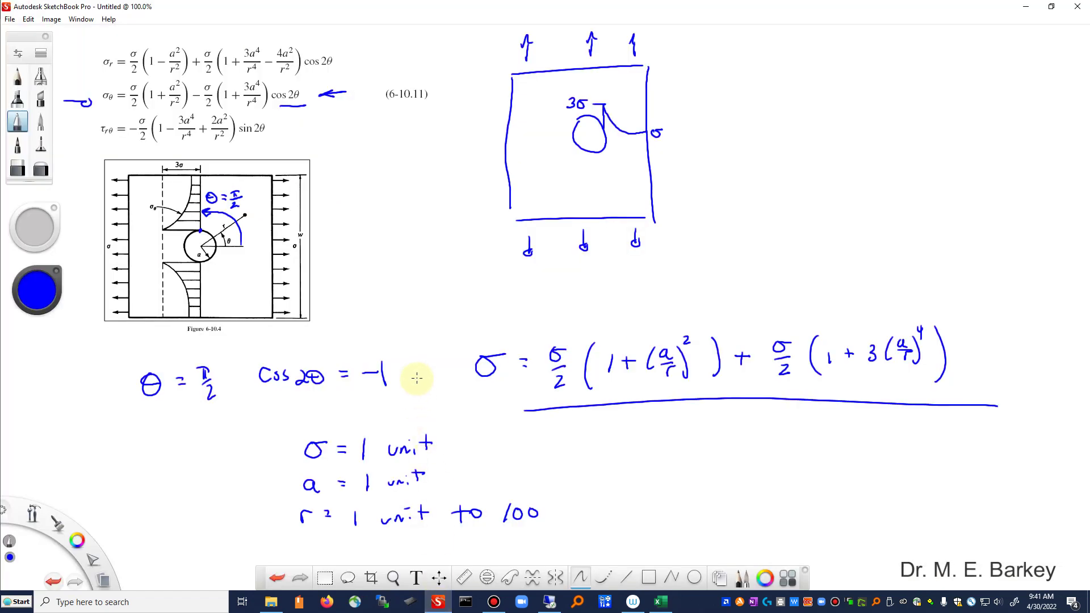
{"action": "mouse_move", "coordinate": [494, 382]}
{"action": "left_mouse_down"}
{"action": "mouse_move", "coordinate": [499, 370]}
{"action": "mouse_move", "coordinate": [508, 381]}
{"action": "left_mouse_up"}
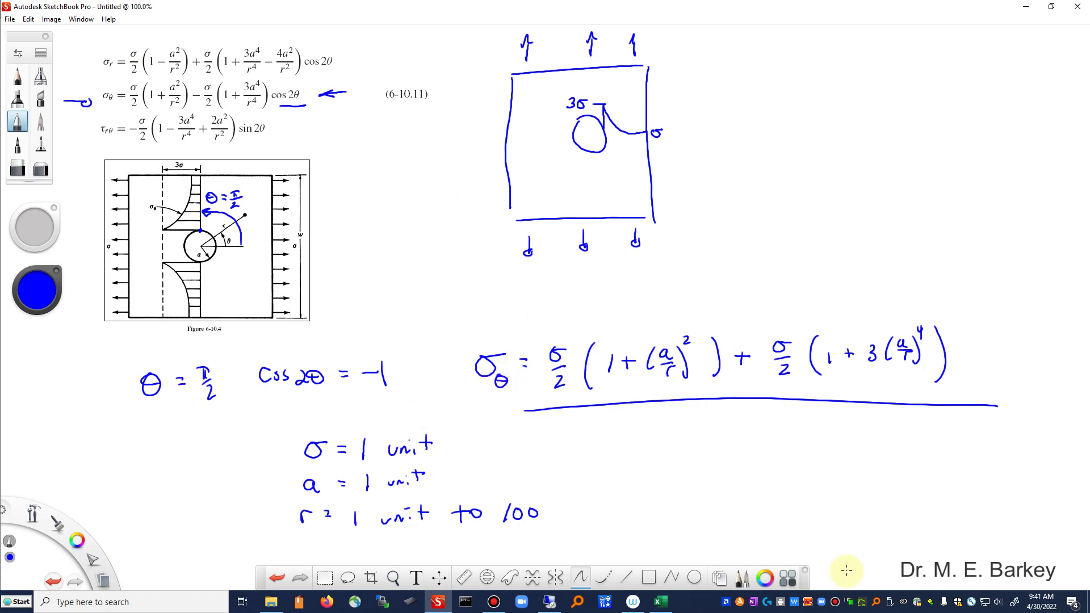
Capture a Greenshot region around the handwritten σθ equation and copy it to the clipboard.
{"action": "right_click", "coordinate": [850, 601]}
{"action": "left_click", "coordinate": [713, 361]}
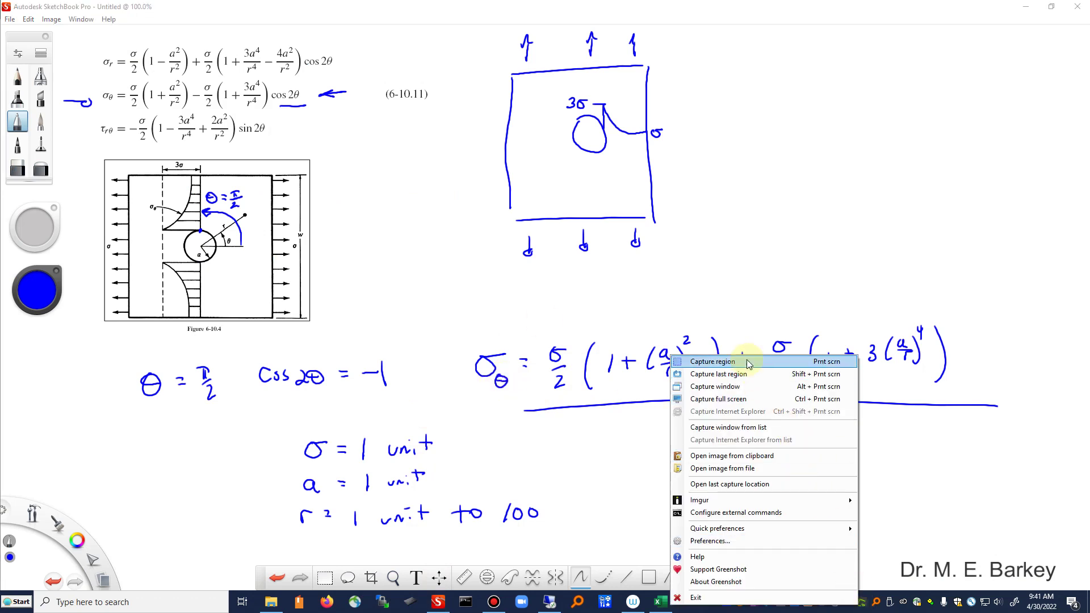
{"action": "left_click_drag", "start_coordinate": [462, 324], "coordinate": [977, 404]}
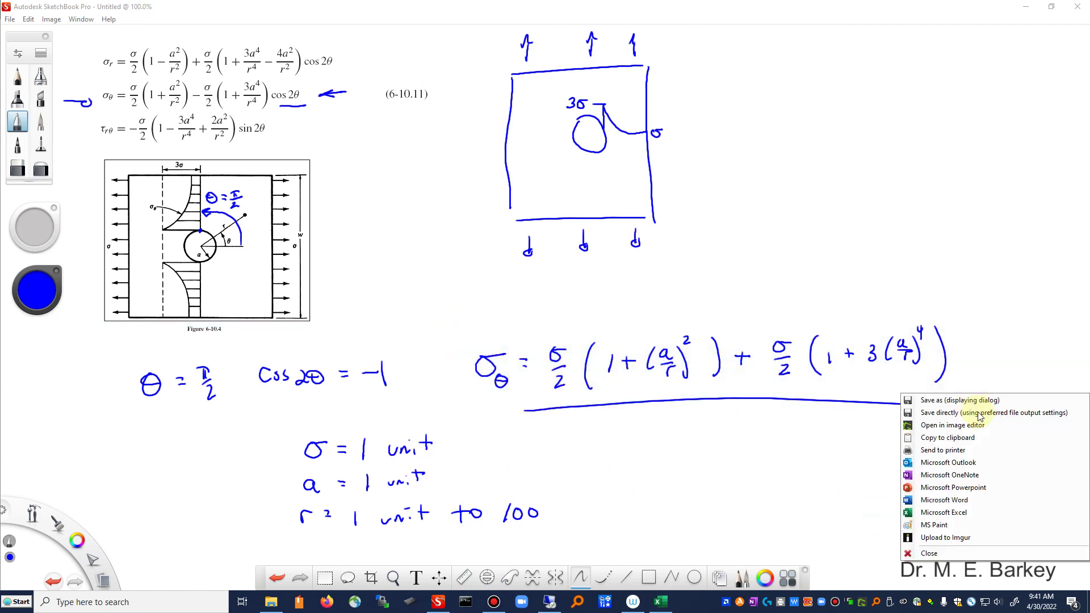
{"action": "left_click", "coordinate": [955, 437]}
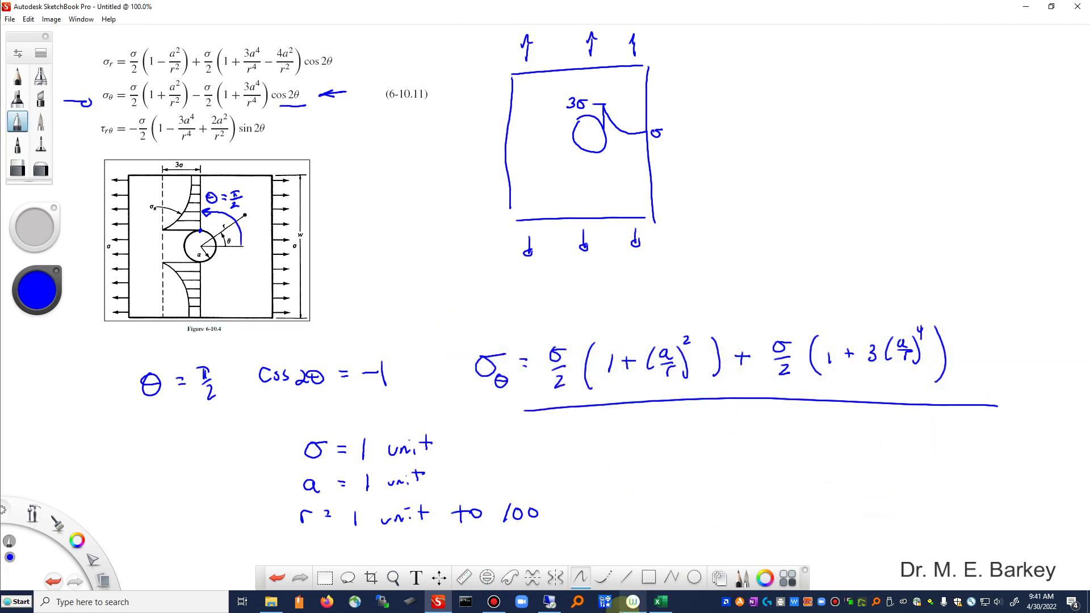
{"action": "left_click", "coordinate": [660, 602]}
Replace the old equation picture with the σθ capture at D3 and widen column H.
{"action": "left_click", "coordinate": [364, 196]}
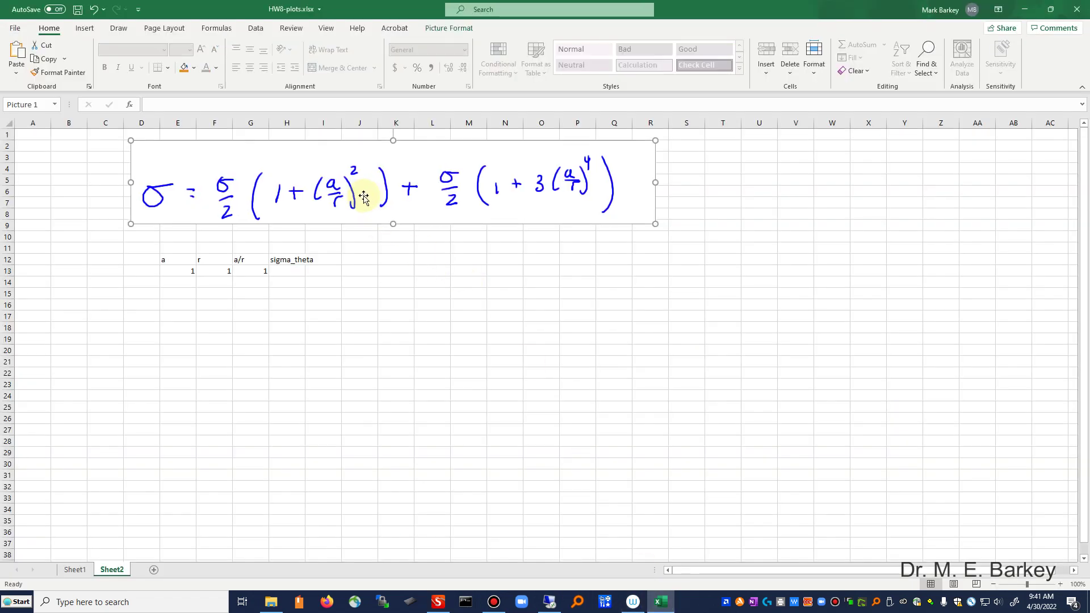
{"action": "key", "text": "Delete"}
{"action": "left_click", "coordinate": [158, 156]}
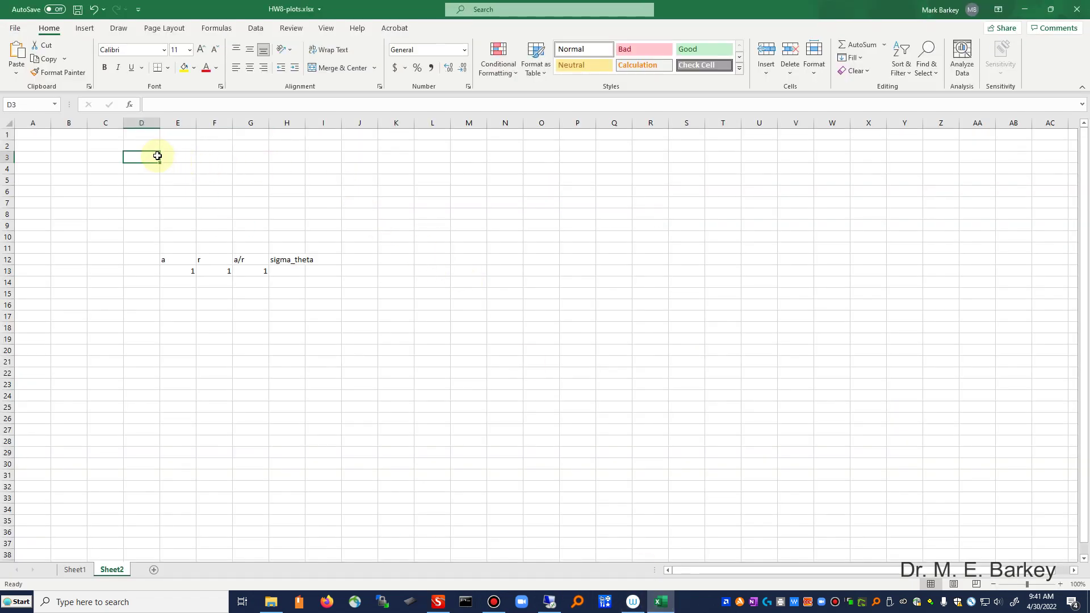
{"action": "key", "text": "ctrl+v"}
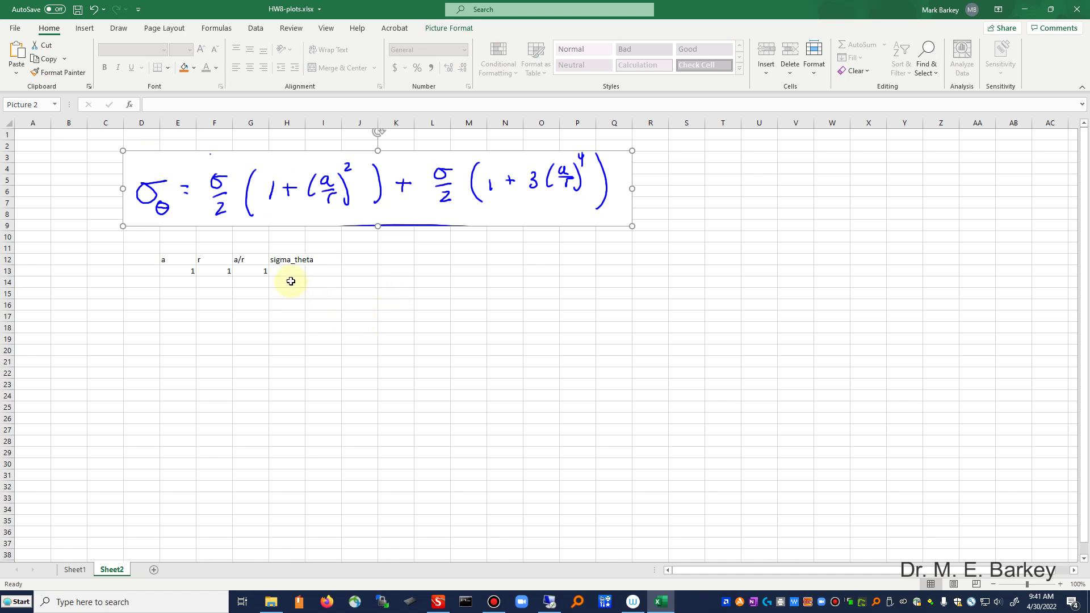
{"action": "left_click", "coordinate": [313, 293]}
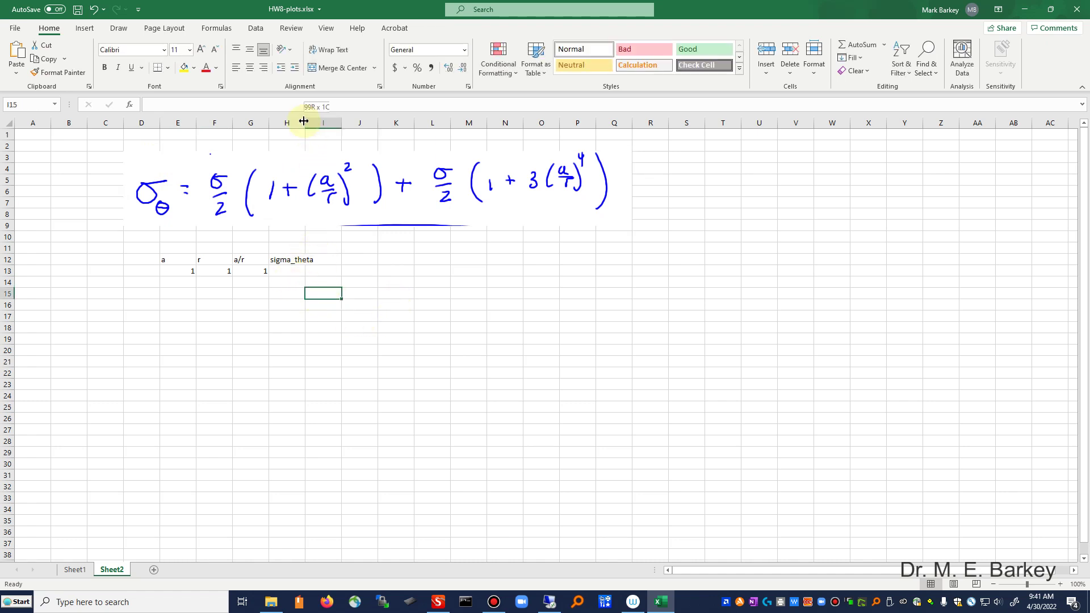
{"action": "left_click_drag", "start_coordinate": [304, 121], "coordinate": [318, 121]}
Enter =1/2*(1+G13^2)+1/2*(1+3*G13^4) in H13, giving sigma_theta = 3.
{"action": "left_click", "coordinate": [282, 271]}
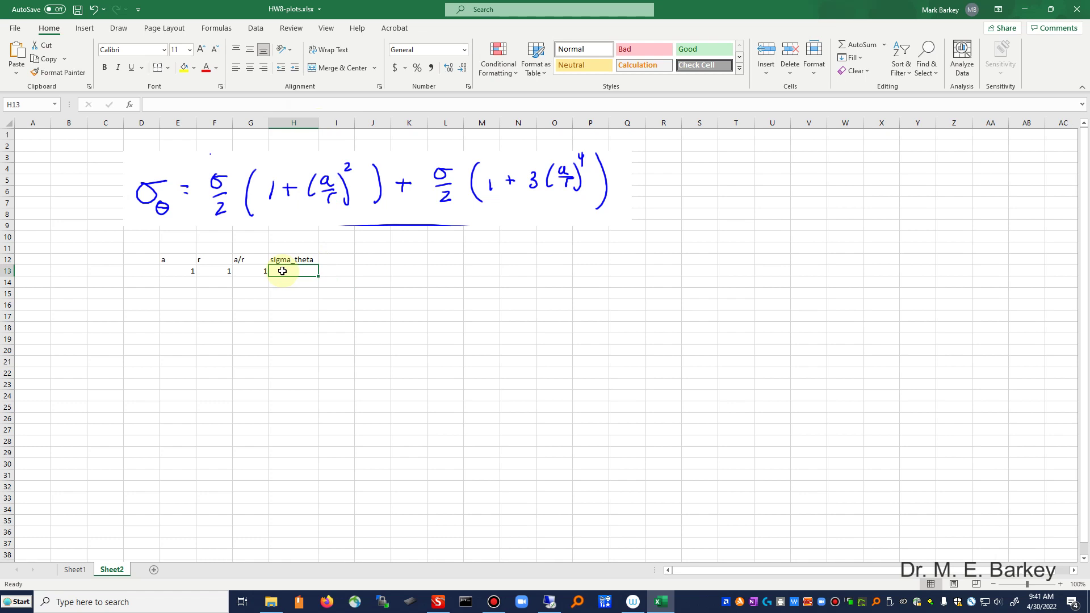
{"action": "type", "text": "+"}
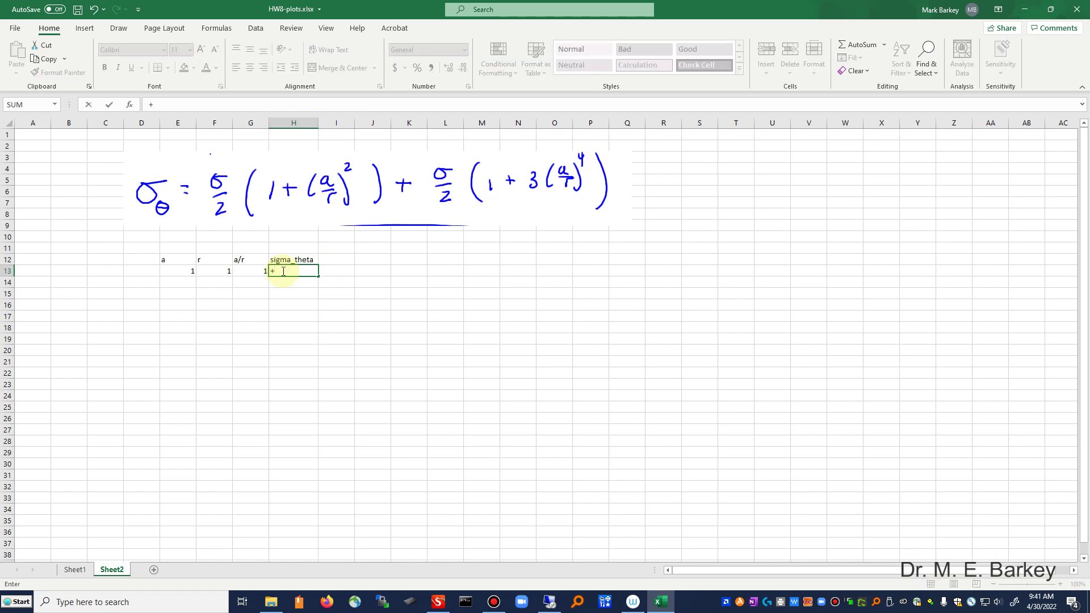
{"action": "type", "text": "1"}
{"action": "type", "text": "/2*(1+"}
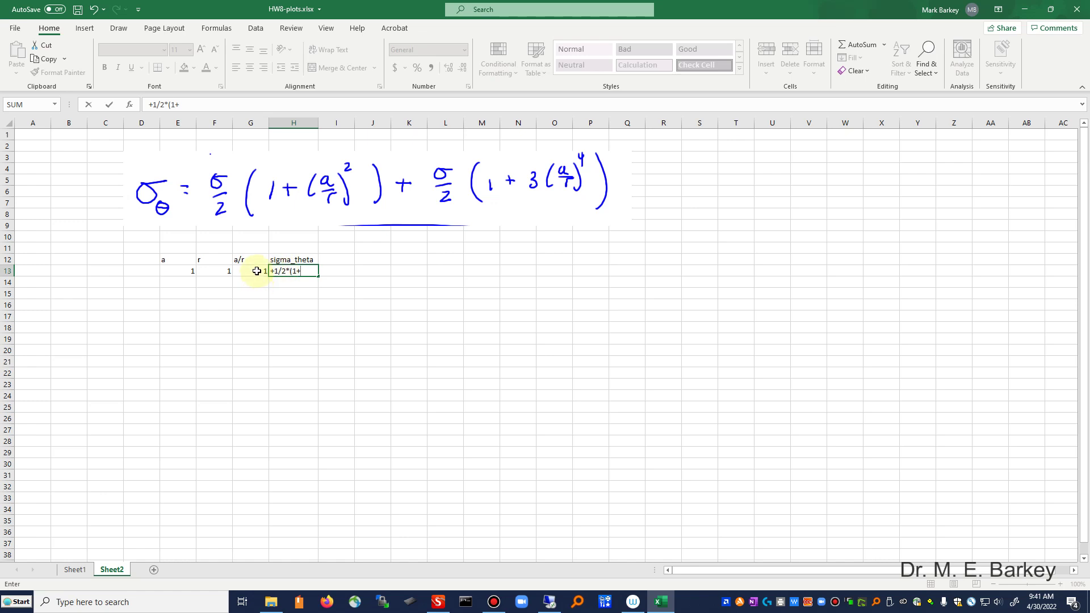
{"action": "left_click", "coordinate": [257, 272]}
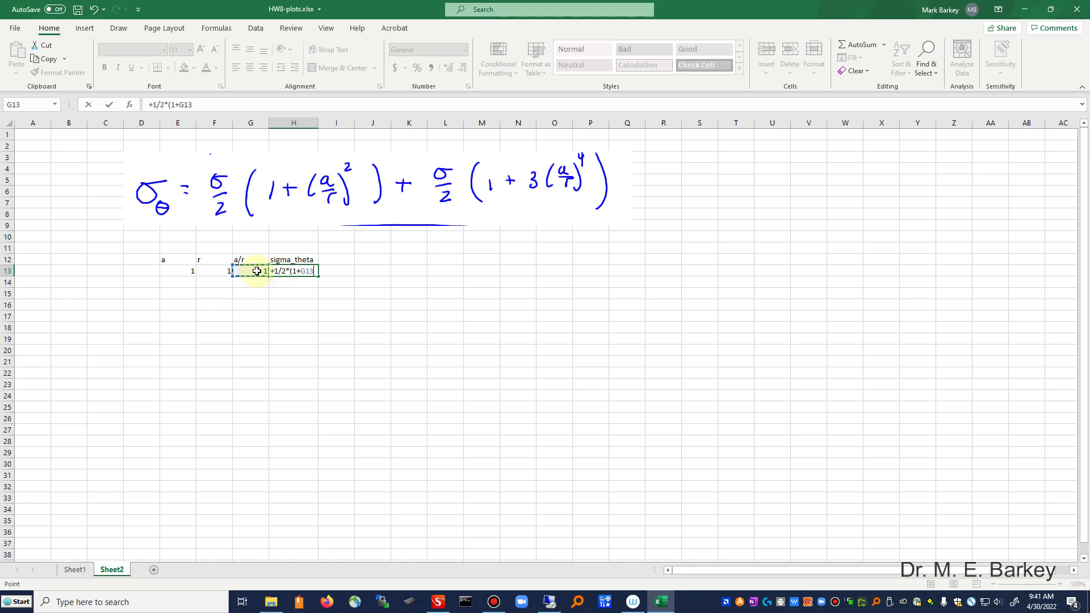
{"action": "type", "text": "^2)+1/2*("}
{"action": "type", "text": "1"}
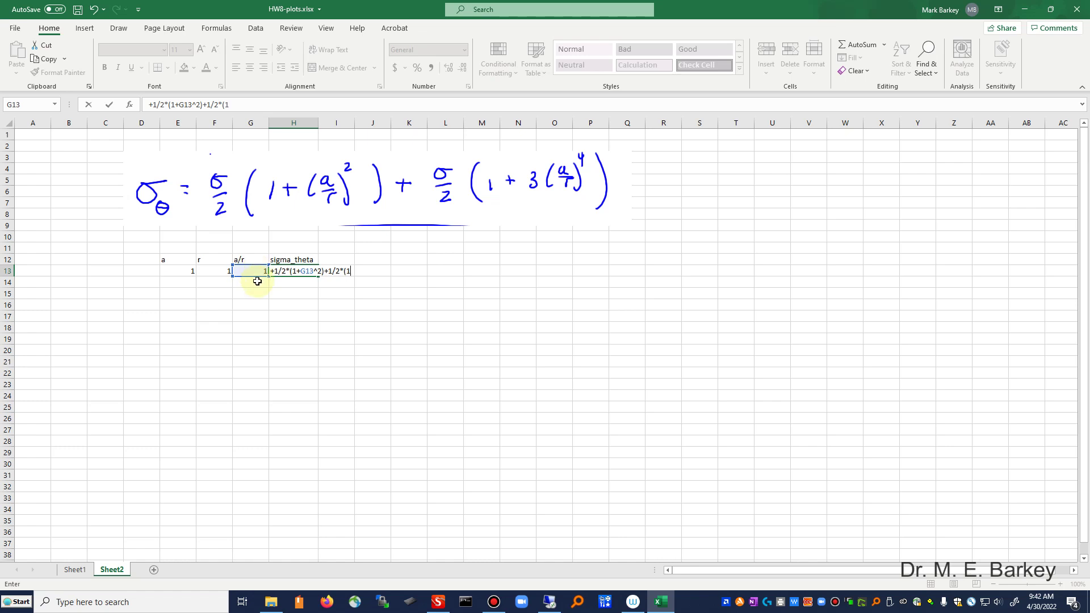
{"action": "type", "text": "+"}
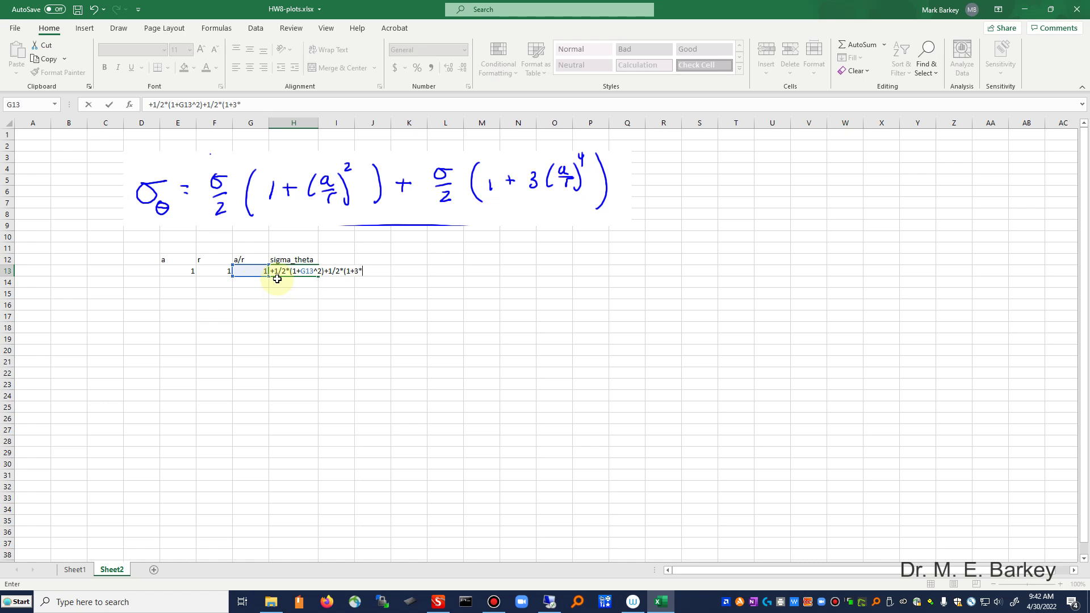
{"action": "type", "text": "3*"}
{"action": "left_click", "coordinate": [250, 273]}
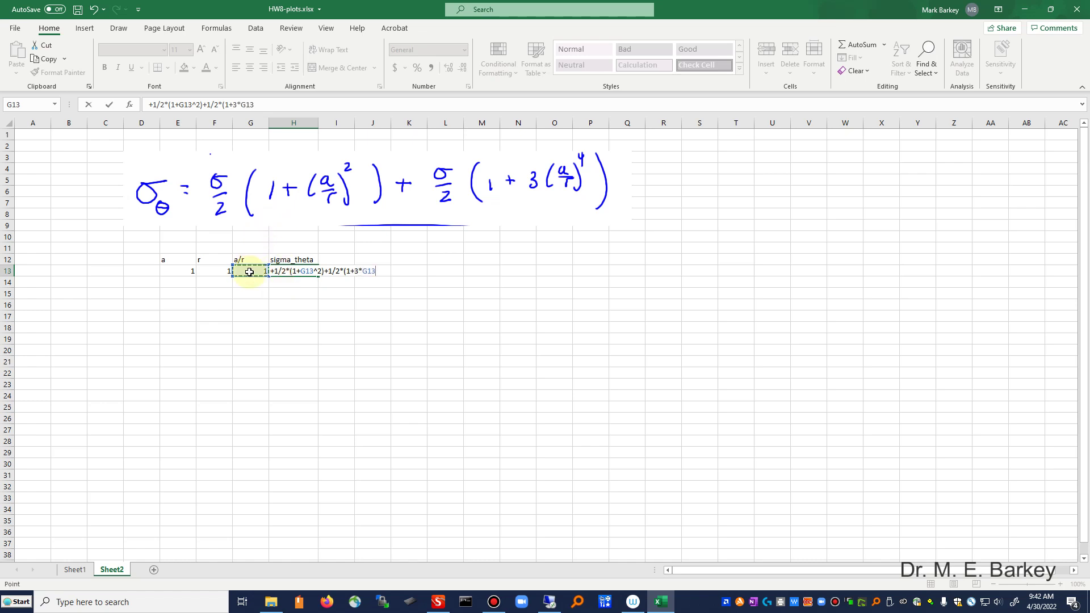
{"action": "type", "text": "^4)"}
{"action": "key", "text": "Return"}
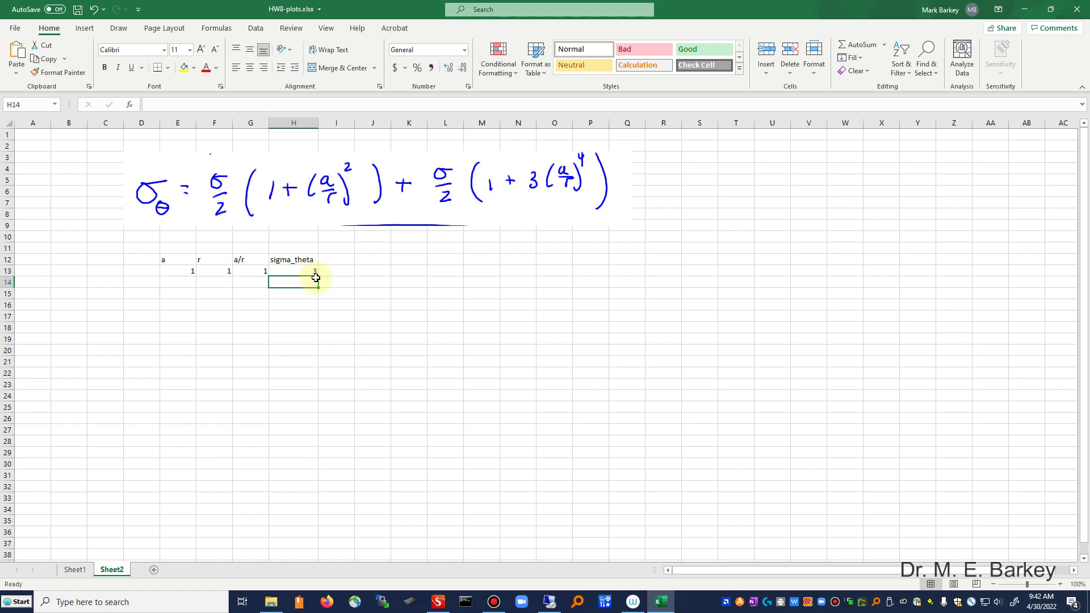
Enter r = 2 in F14 and extend the r values down the column as a series.
{"action": "left_click", "coordinate": [216, 282]}
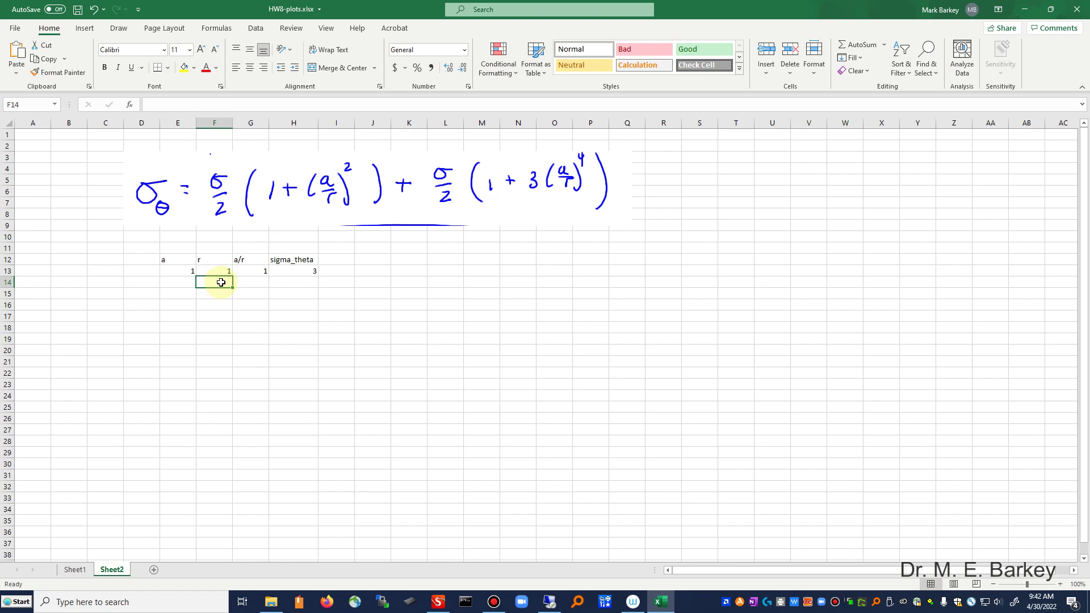
{"action": "type", "text": "2"}
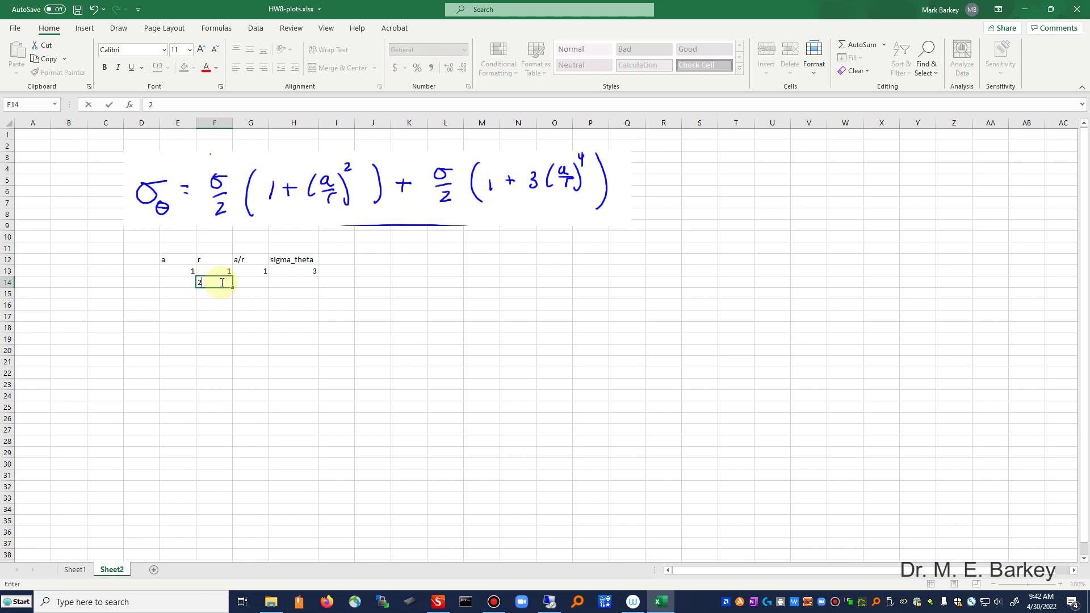
{"action": "key", "text": "Return"}
{"action": "left_click_drag", "start_coordinate": [216, 271], "coordinate": [222, 525]}
{"action": "scroll", "coordinate": [246, 406], "scroll_direction": "up", "scroll_amount": 9}
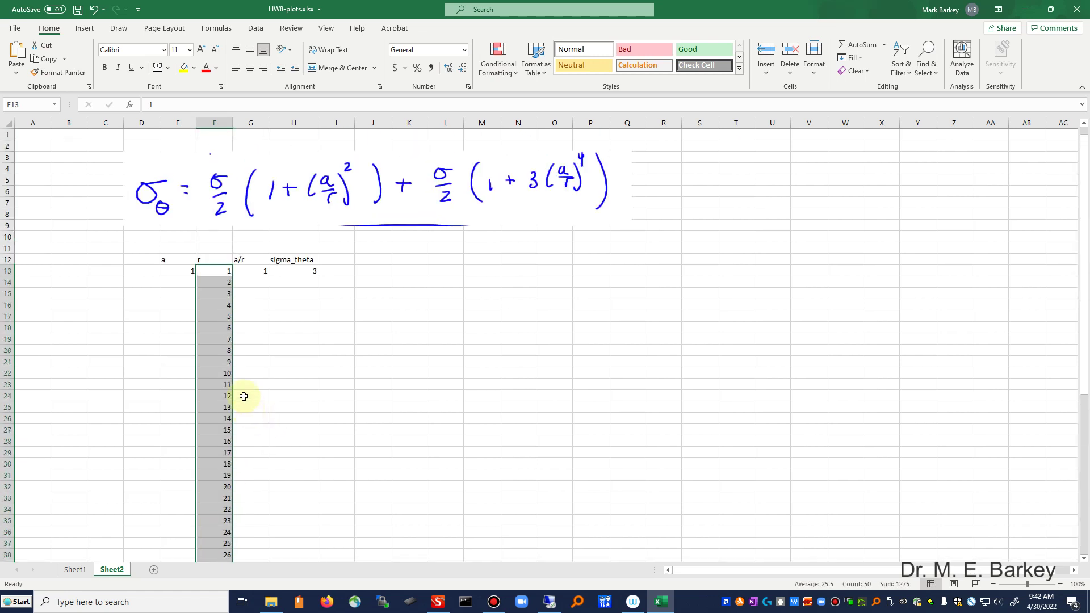
{"action": "left_click_drag", "start_coordinate": [175, 282], "coordinate": [178, 305]}
Enter a = 1 in E14 and fill the a column down with 1s.
{"action": "left_click", "coordinate": [175, 282]}
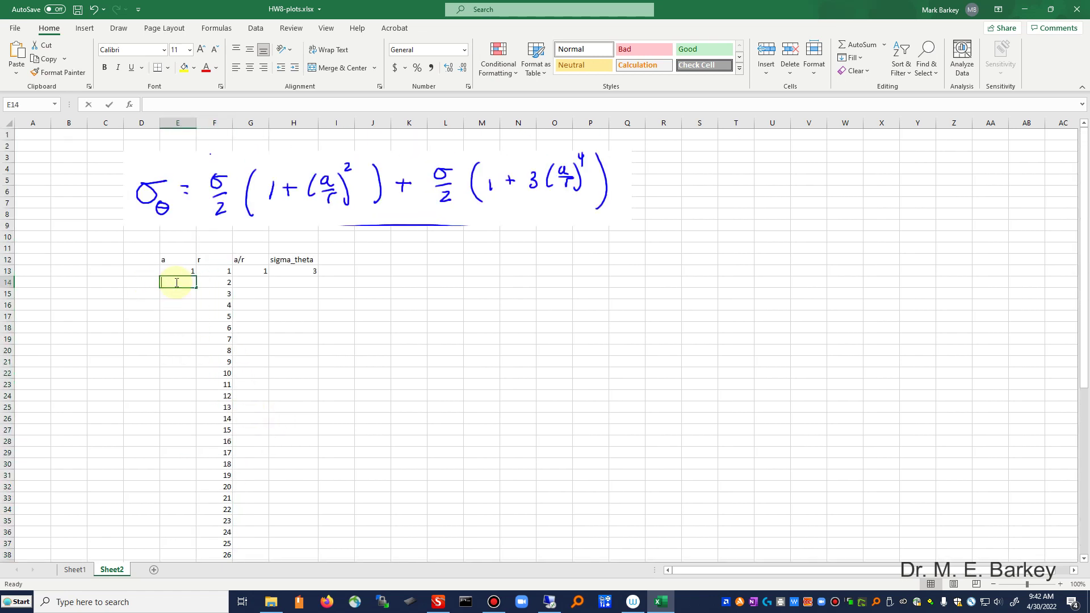
{"action": "type", "text": "1"}
{"action": "key", "text": "Return"}
{"action": "left_click", "coordinate": [176, 282]}
{"action": "type", "text": "1"}
{"action": "key", "text": "Return"}
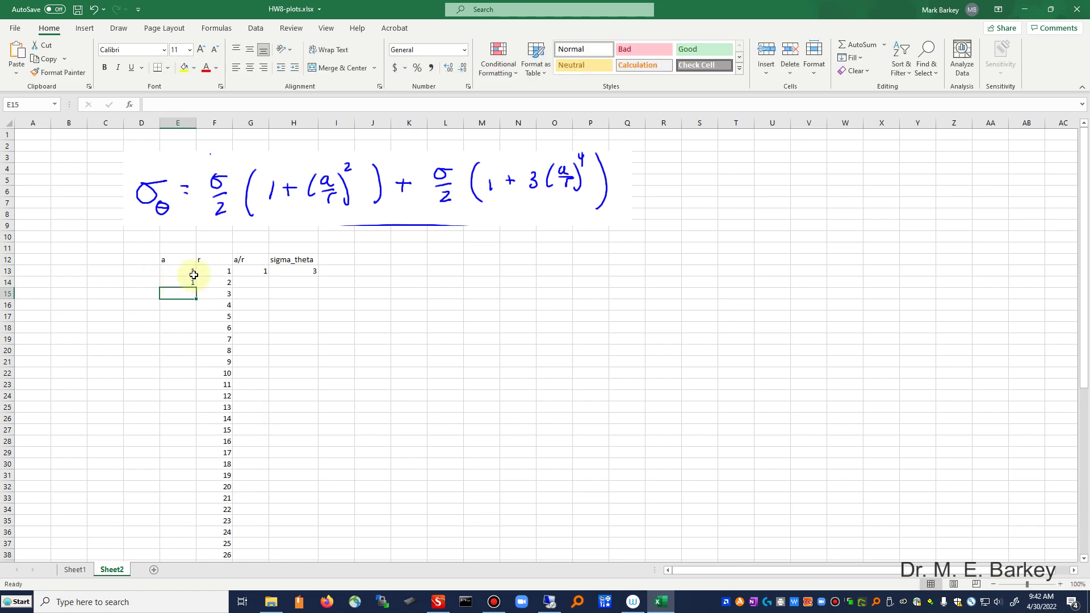
{"action": "left_click_drag", "start_coordinate": [194, 275], "coordinate": [193, 533]}
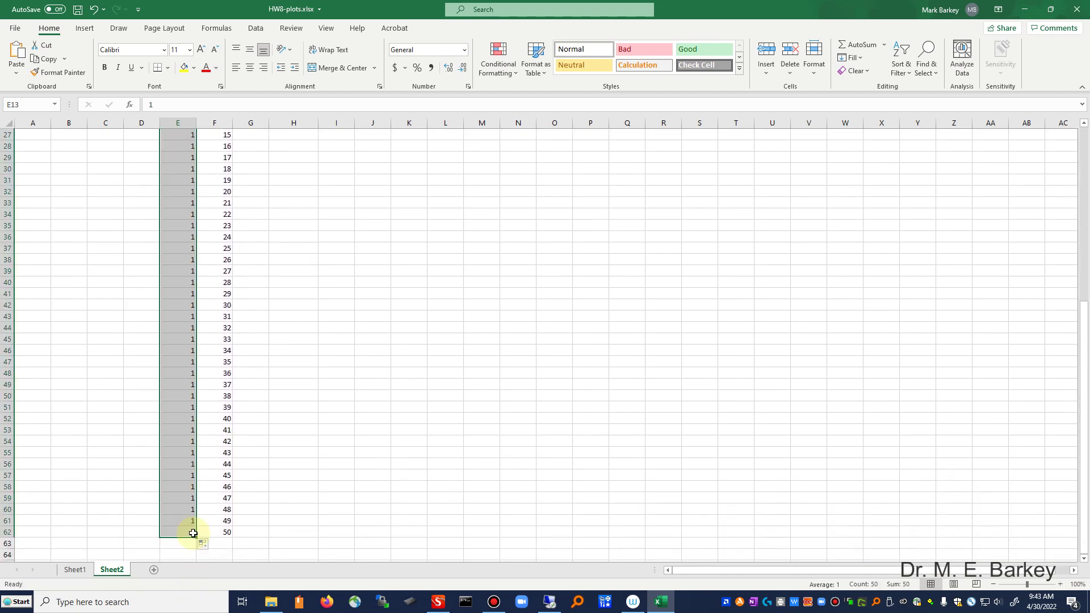
{"action": "left_click", "coordinate": [203, 543]}
Copy the a/r and sigma_theta formulas from G13:H13 and paste them into G14:H62.
{"action": "scroll", "coordinate": [301, 418], "scroll_direction": "up", "scroll_amount": 8}
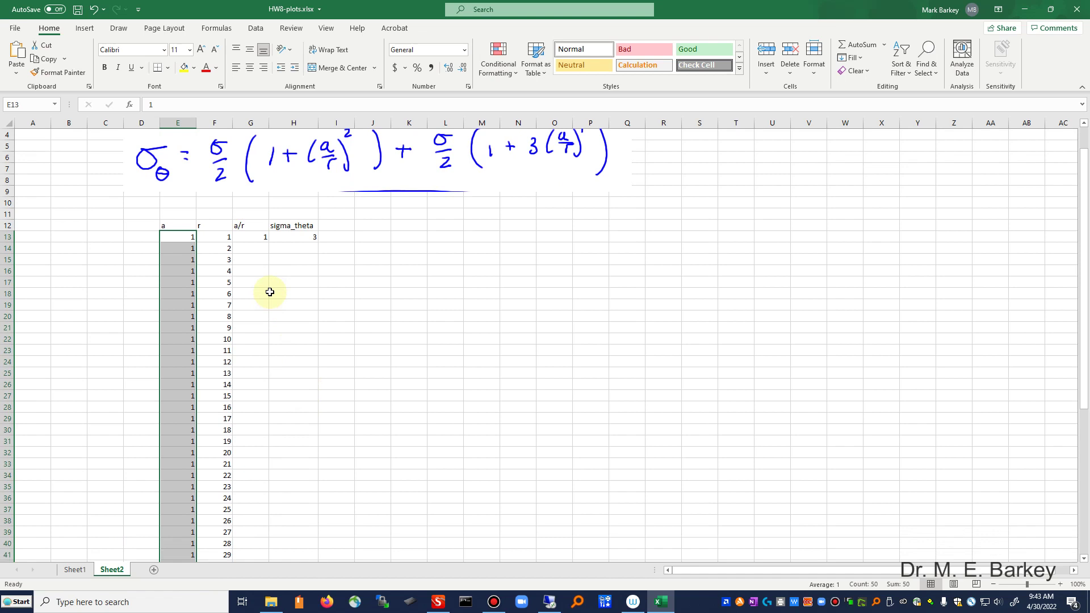
{"action": "left_click_drag", "start_coordinate": [258, 237], "coordinate": [288, 537]}
{"action": "right_click", "coordinate": [294, 237]}
{"action": "left_click", "coordinate": [315, 262]}
{"action": "right_click", "coordinate": [289, 392]}
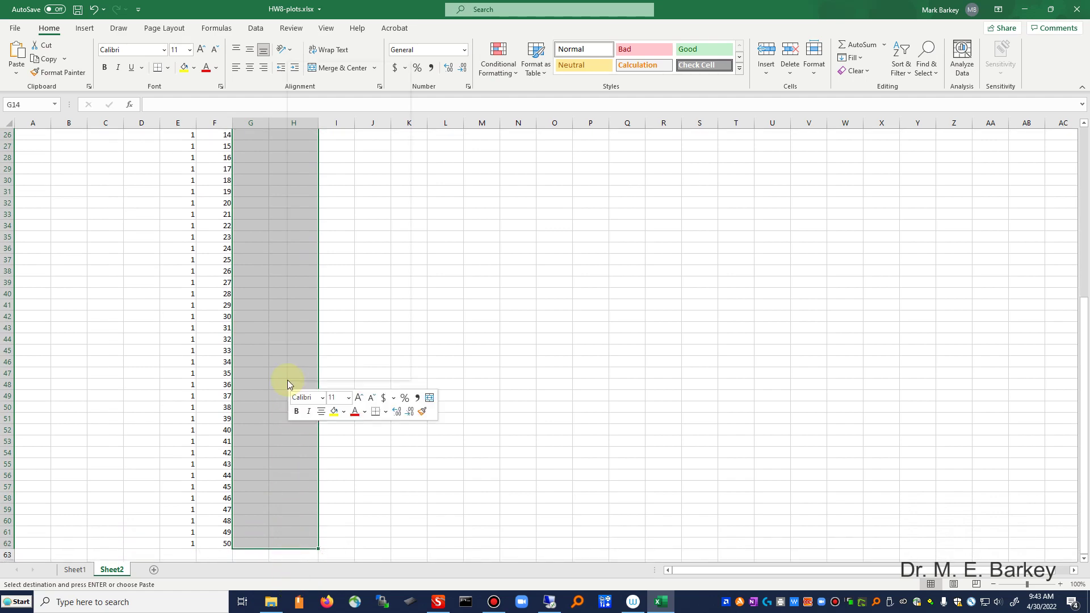
{"action": "left_click", "coordinate": [309, 118]}
{"action": "scroll", "coordinate": [414, 324], "scroll_direction": "up", "scroll_amount": 8}
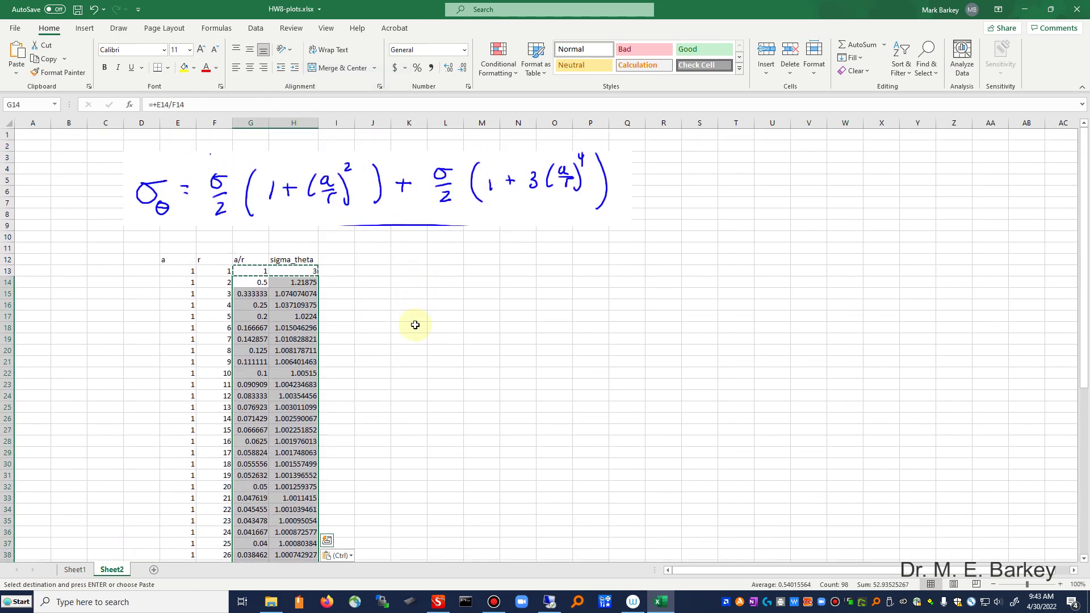
{"action": "left_click", "coordinate": [400, 357]}
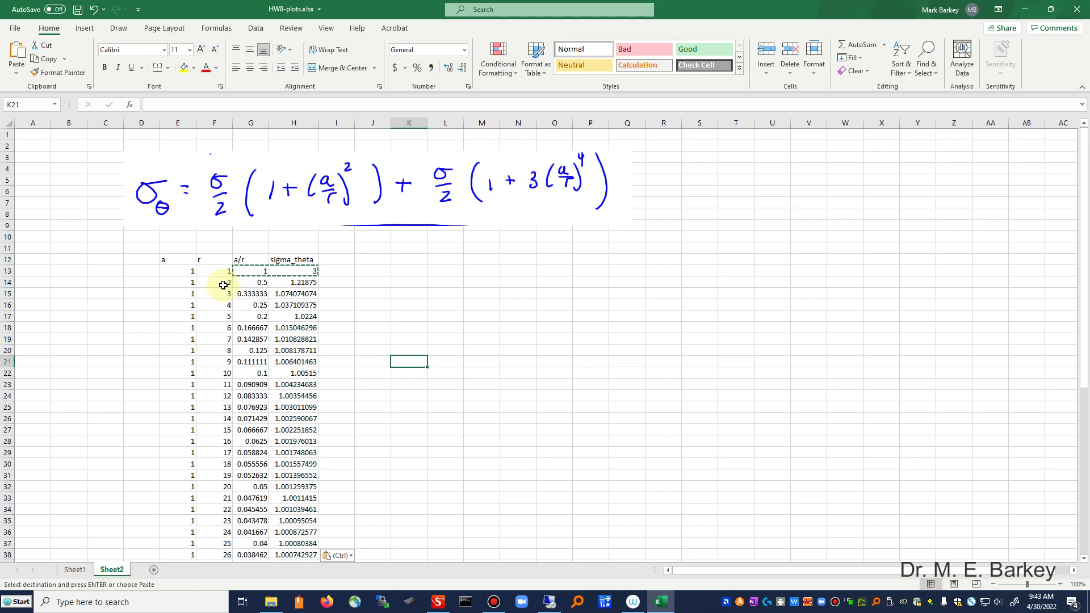
Save the workbook and click an empty cell away from the data.
{"action": "left_click", "coordinate": [340, 282]}
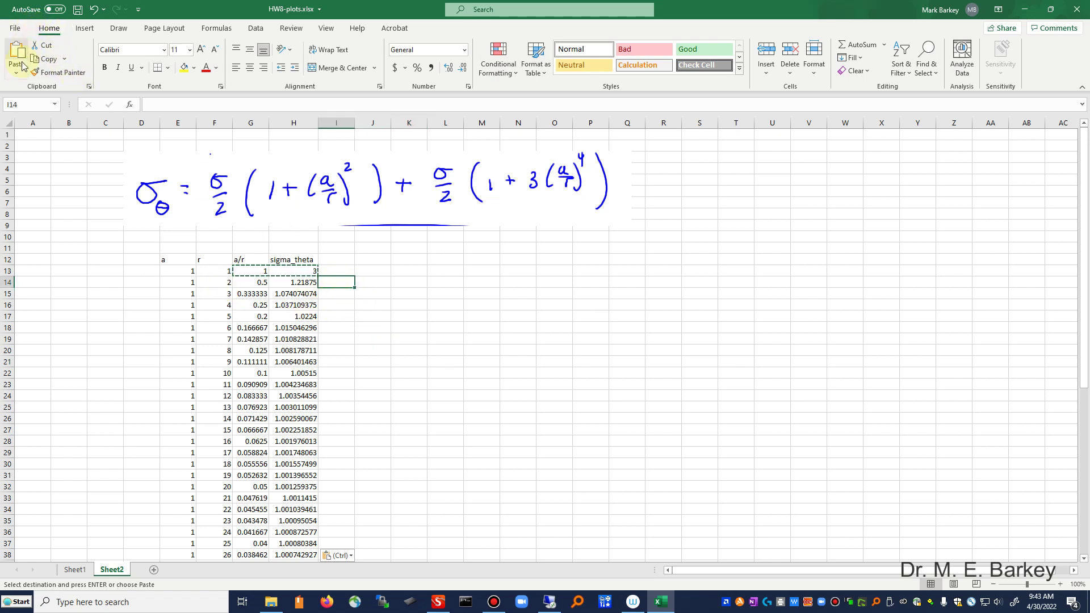
{"action": "left_click", "coordinate": [77, 11]}
{"action": "left_click", "coordinate": [471, 361]}
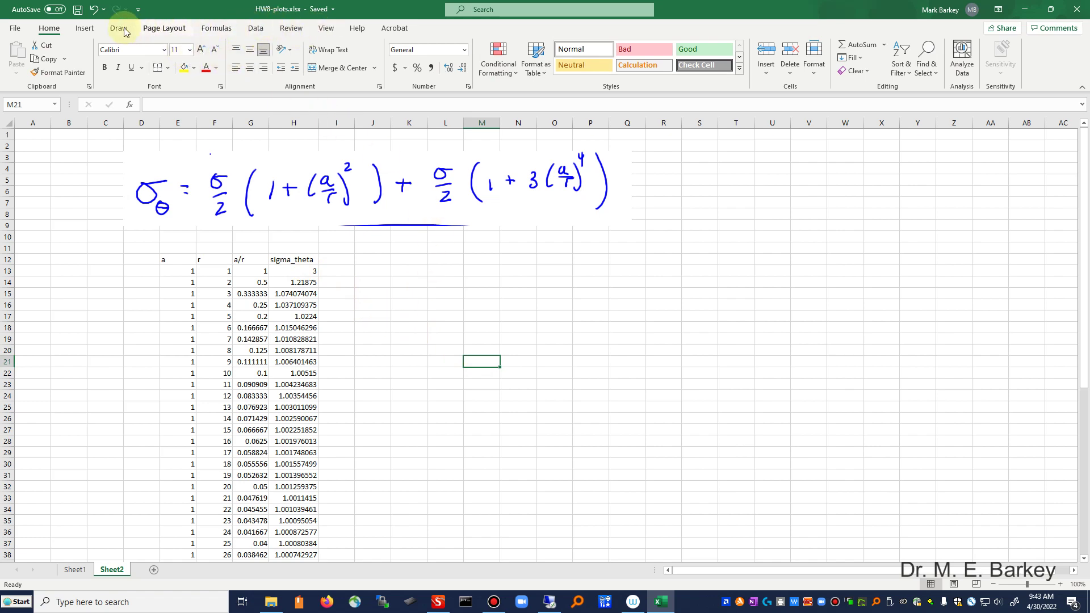
Insert an empty markers-only scatter chart and bring up its shortcut menu.
{"action": "left_click", "coordinate": [84, 29]}
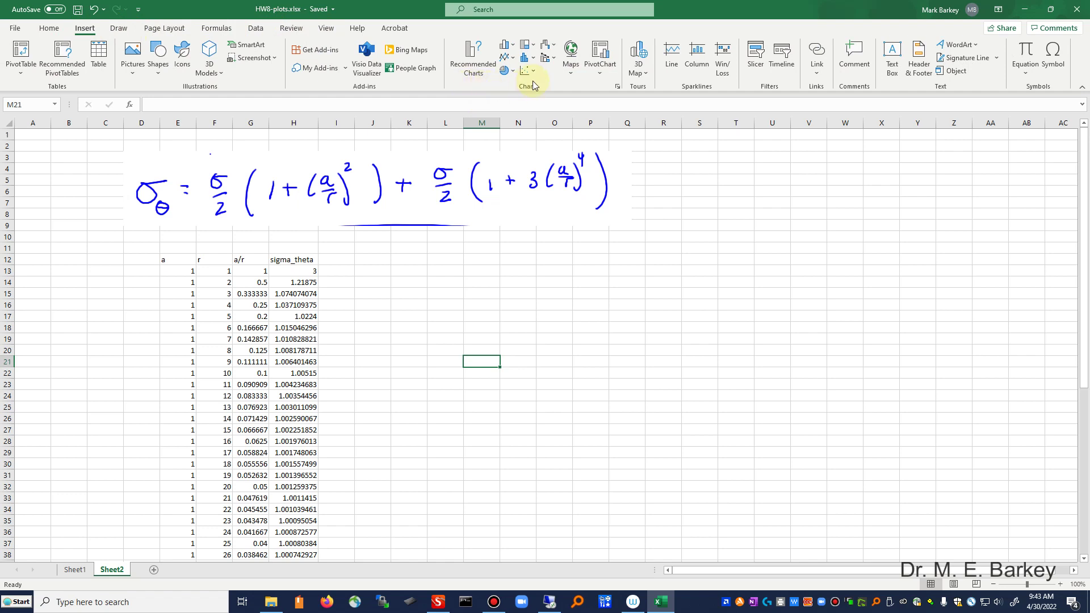
{"action": "left_click", "coordinate": [535, 75]}
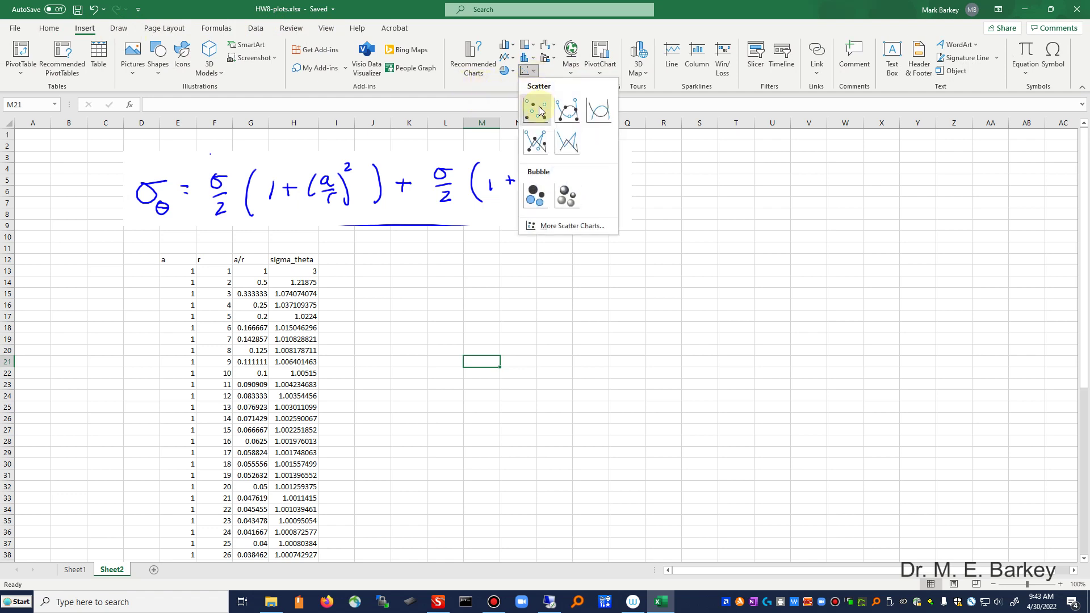
{"action": "left_click", "coordinate": [536, 110]}
{"action": "right_click", "coordinate": [521, 311]}
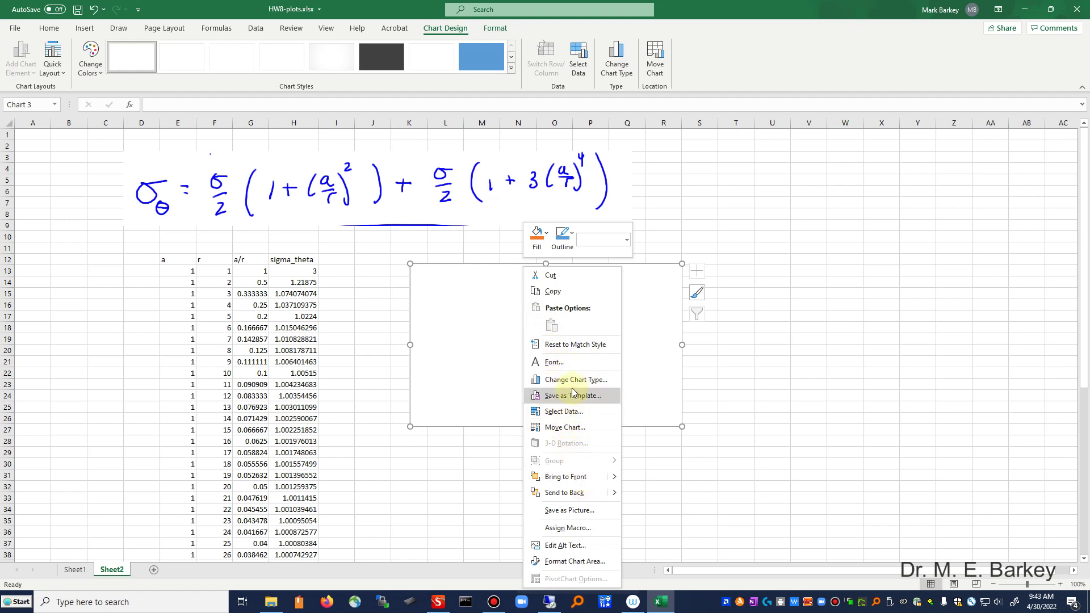
{"action": "left_click", "coordinate": [487, 353]}
{"action": "right_click", "coordinate": [526, 344]}
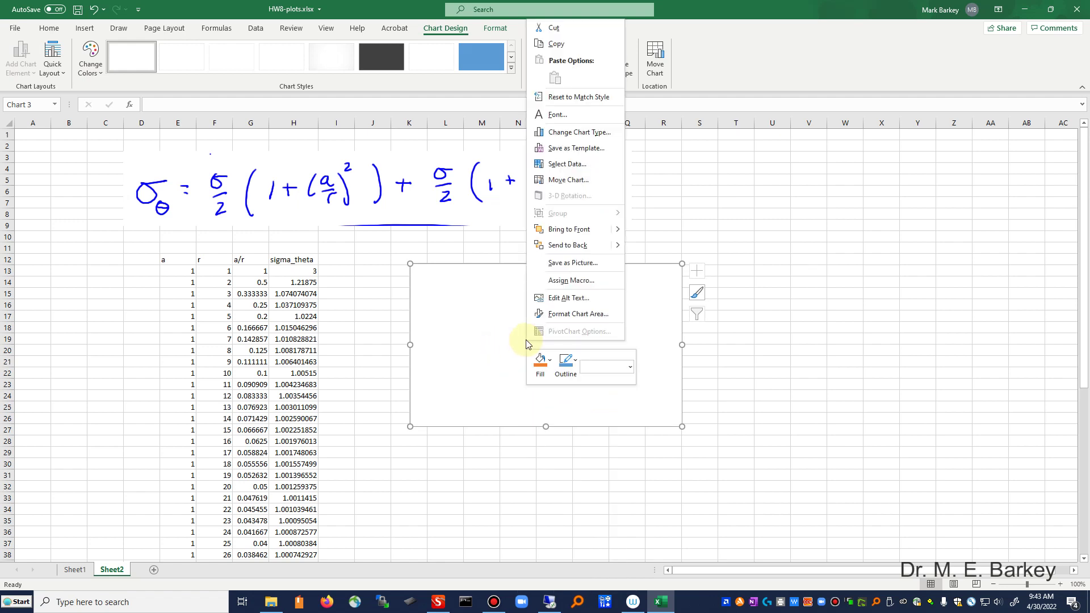
Add a chart series with X values G13:G62 and Y values H13:H62.
{"action": "left_click", "coordinate": [567, 164]}
{"action": "left_click", "coordinate": [584, 417]}
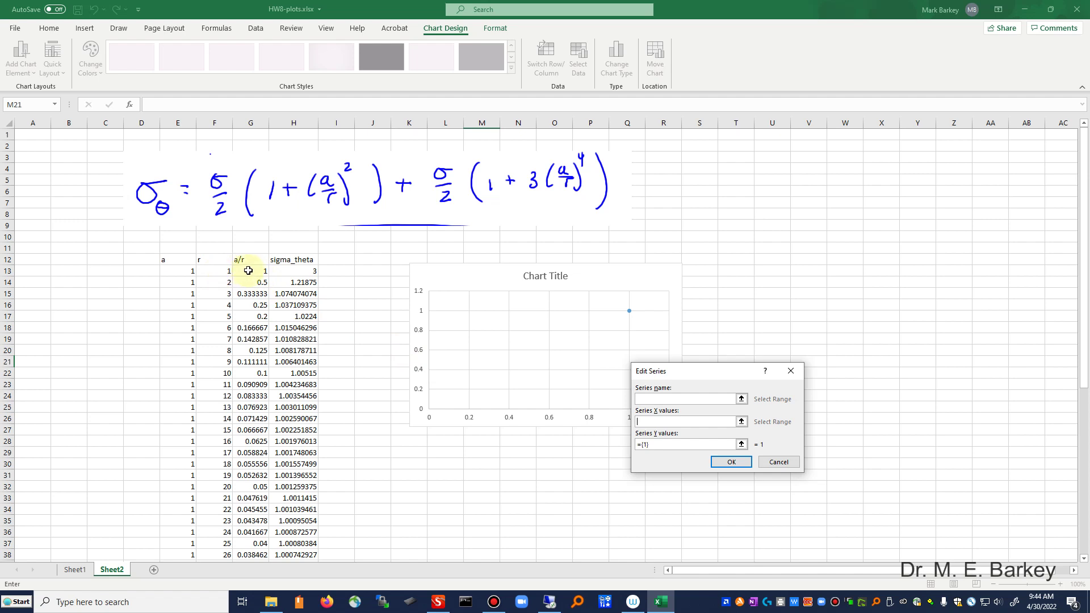
{"action": "left_click", "coordinate": [248, 271]}
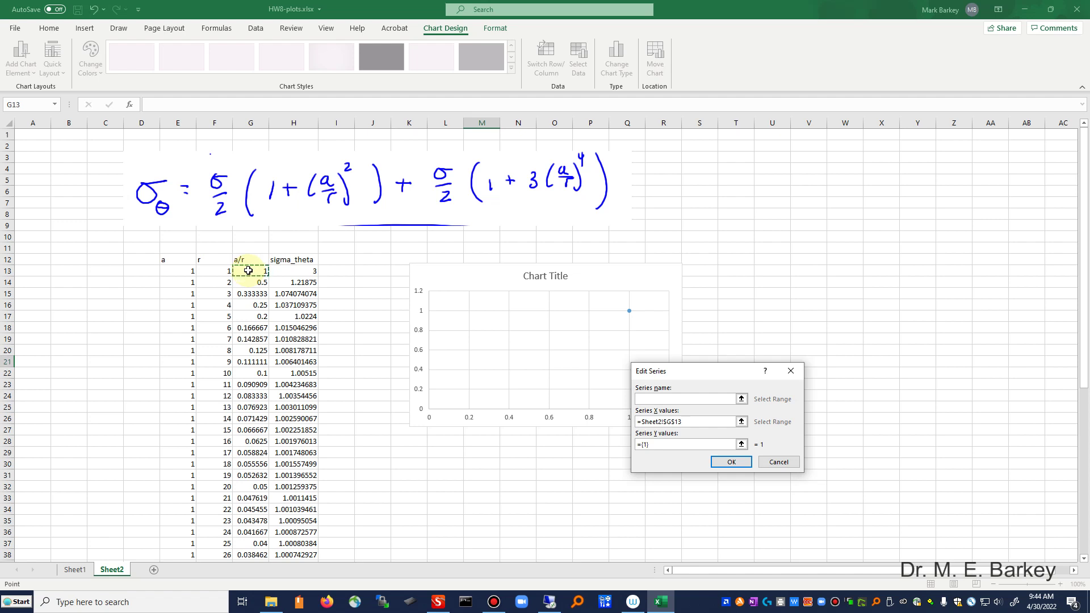
{"action": "key", "text": "shift+Down"}
{"action": "key", "text": "shift+Down"}
{"action": "key", "text": "shift+Down"}
{"action": "key", "text": "shift+Down"}
{"action": "key", "text": "shift+Down"}
{"action": "key", "text": "shift+Down"}
{"action": "key", "text": "shift+Down"}
{"action": "key", "text": "shift+Down"}
{"action": "key", "text": "shift+Down"}
{"action": "key", "text": "shift+Down"}
{"action": "key", "text": "shift+Down"}
{"action": "key", "text": "shift+Down"}
{"action": "key", "text": "shift+Down"}
{"action": "key", "text": "shift+Down"}
{"action": "key", "text": "shift+Down"}
{"action": "key", "text": "shift+Down"}
{"action": "key", "text": "shift+Down"}
{"action": "key", "text": "shift+Down"}
{"action": "key", "text": "shift+Down"}
{"action": "key", "text": "shift+Down"}
{"action": "key", "text": "shift+Down"}
{"action": "key", "text": "shift+Down"}
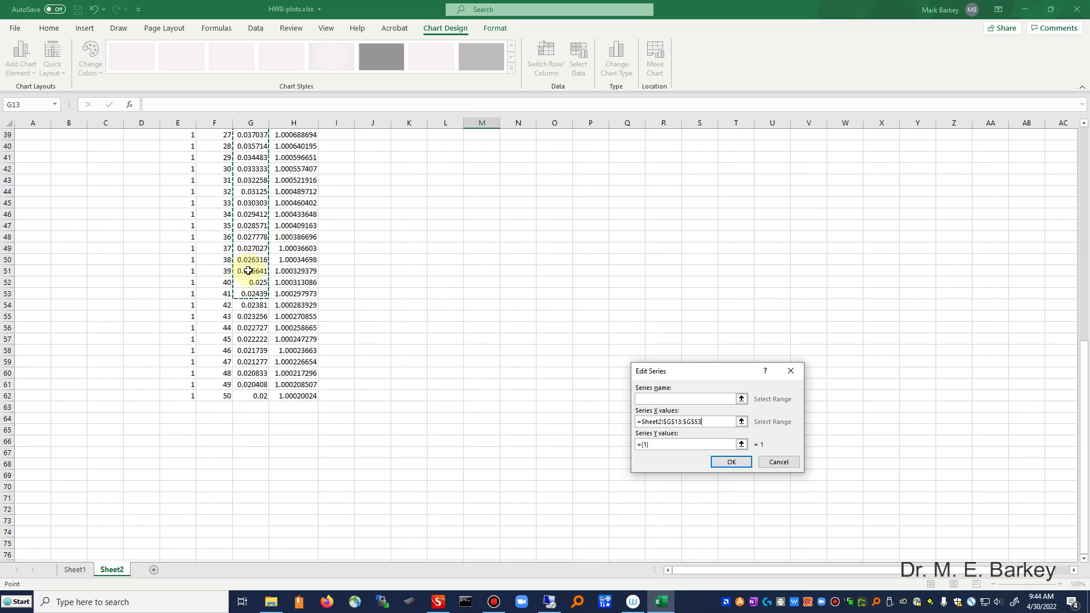
{"action": "key", "text": "shift+Down"}
{"action": "key", "text": "shift+Down"}
{"action": "key", "text": "shift+Down"}
{"action": "key", "text": "shift+Down"}
{"action": "key", "text": "shift+Down"}
{"action": "key", "text": "shift+Down"}
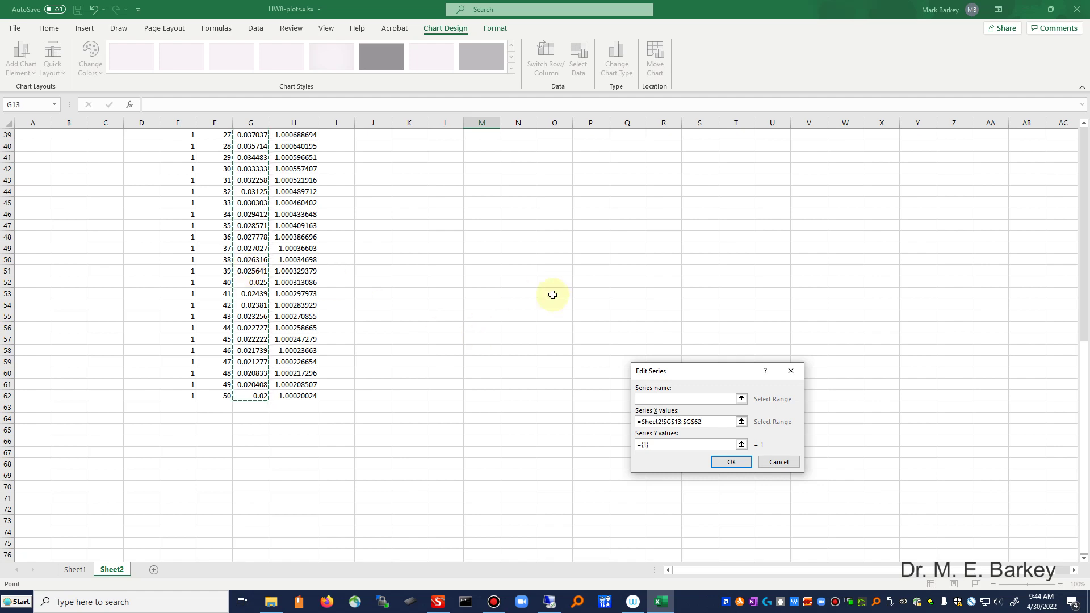
{"action": "scroll", "coordinate": [545, 316], "scroll_direction": "up", "scroll_amount": 13}
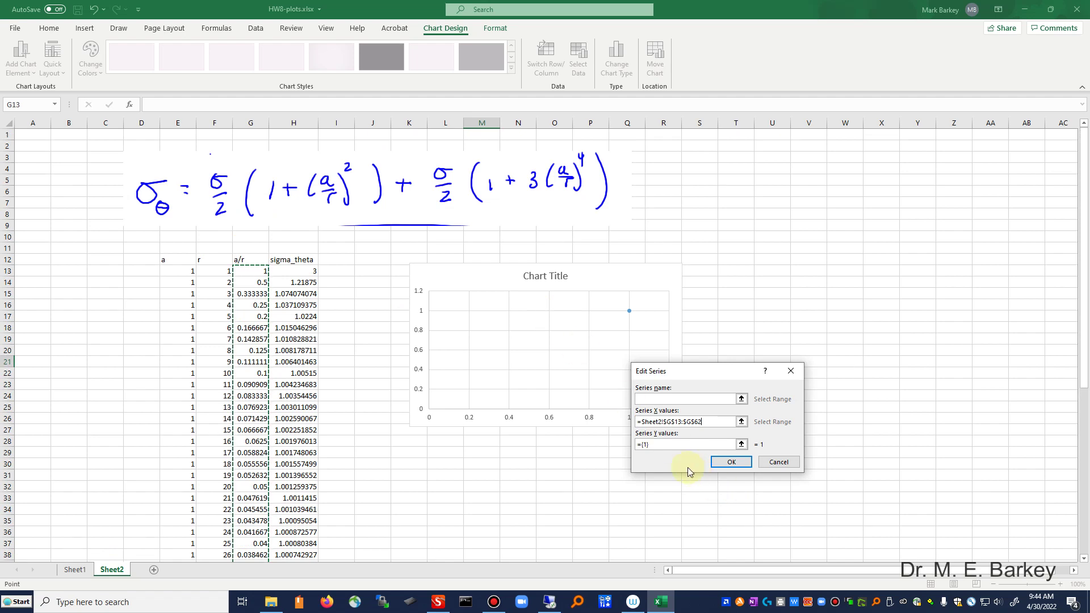
{"action": "left_click", "coordinate": [642, 444]}
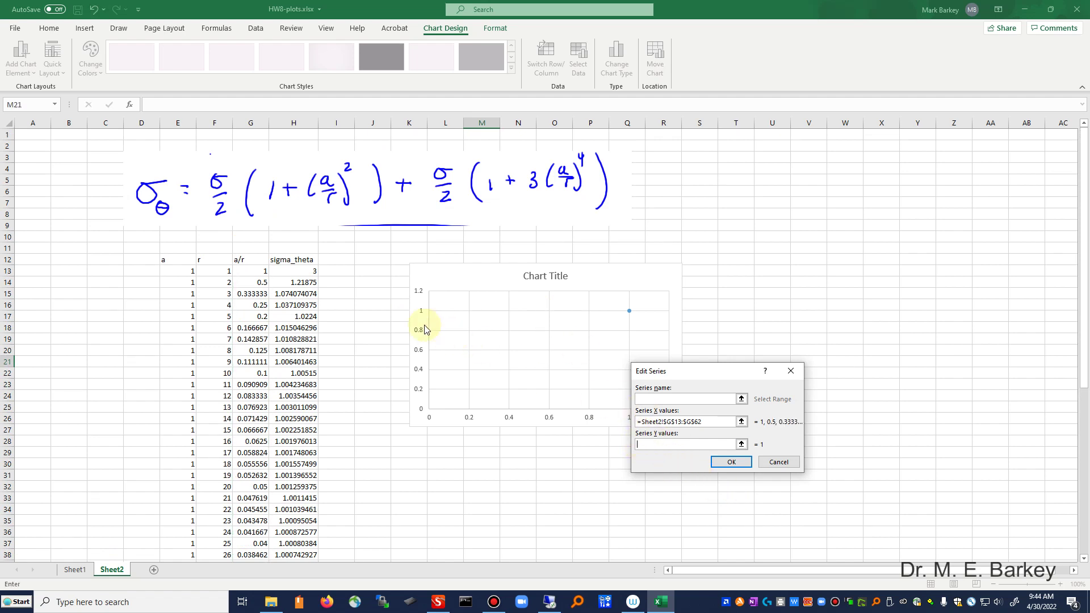
{"action": "left_click", "coordinate": [302, 271]}
{"action": "left_click_drag", "start_coordinate": [302, 275], "coordinate": [299, 533]}
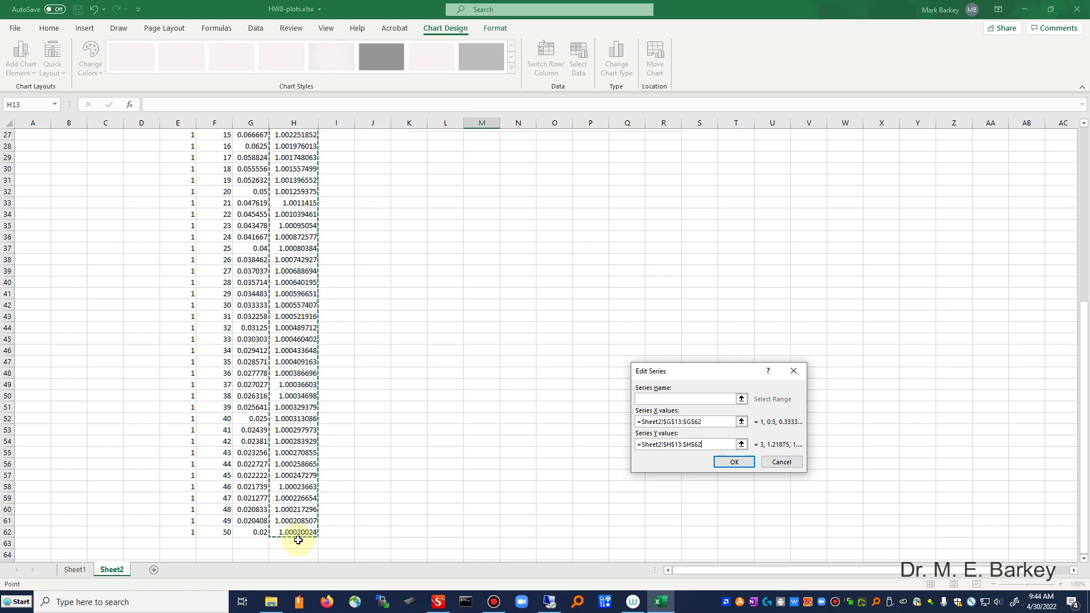
{"action": "left_click", "coordinate": [734, 461]}
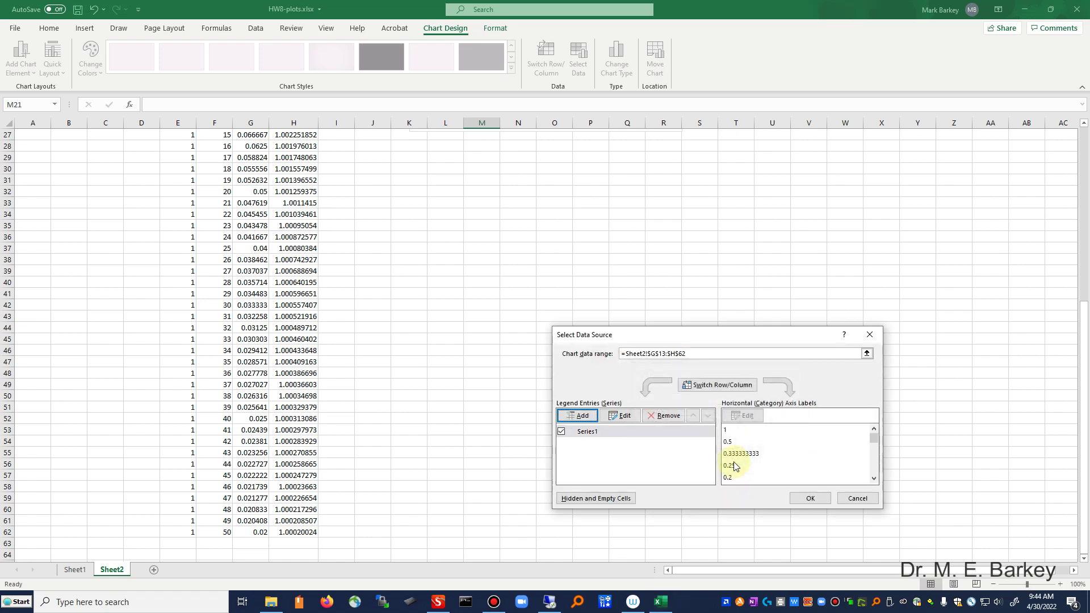
{"action": "left_click", "coordinate": [813, 498]}
Edit Series1 to swap its ranges: X values H13:H62, Y values G13:G62.
{"action": "scroll", "coordinate": [626, 371], "scroll_direction": "up", "scroll_amount": 8}
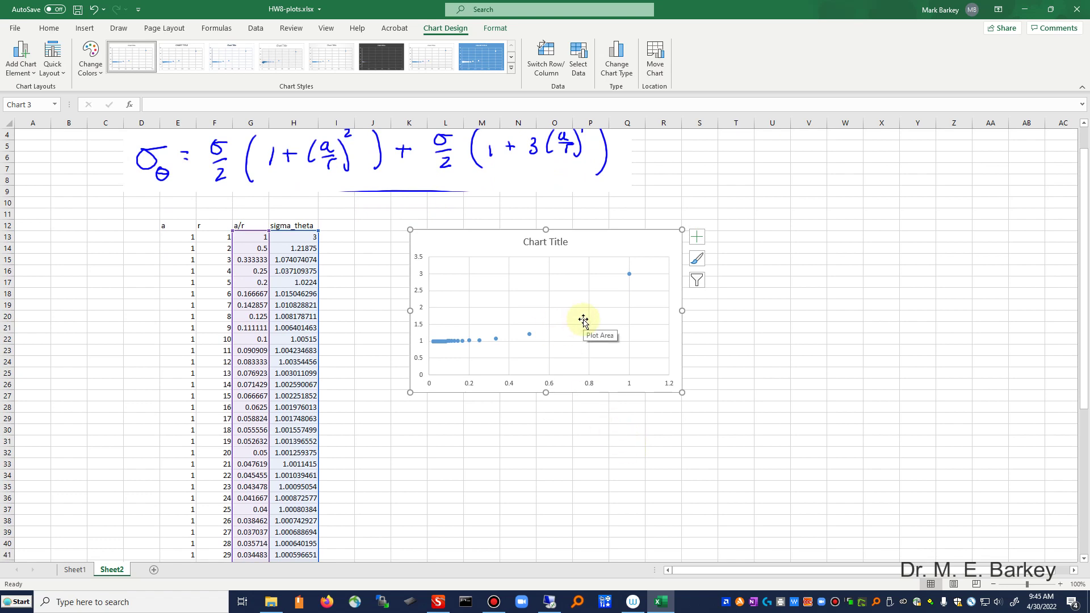
{"action": "right_click", "coordinate": [535, 298]}
{"action": "left_click", "coordinate": [580, 373]}
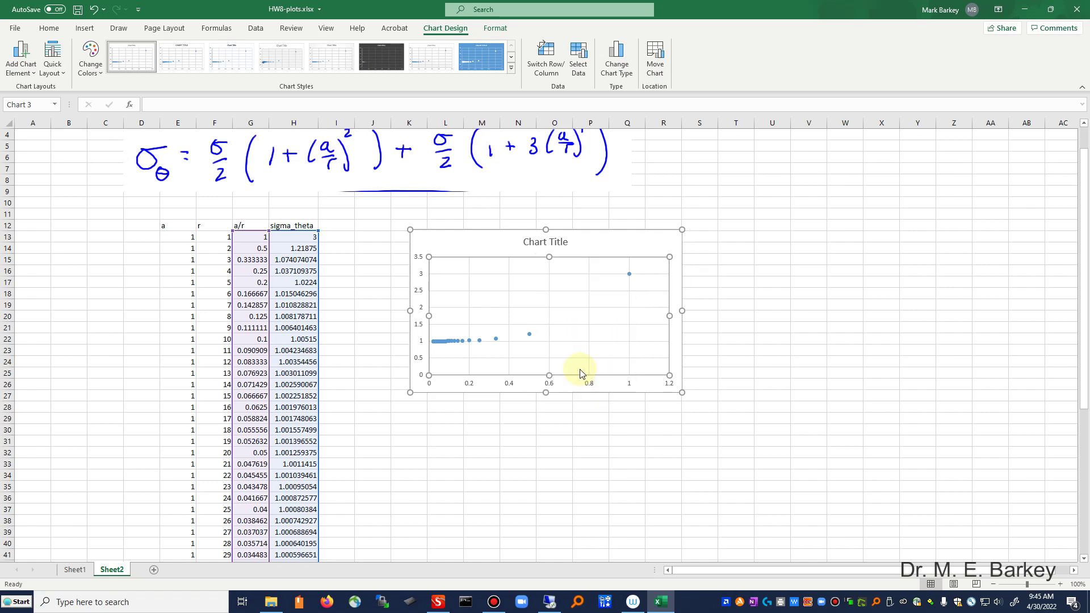
{"action": "left_click", "coordinate": [611, 418]}
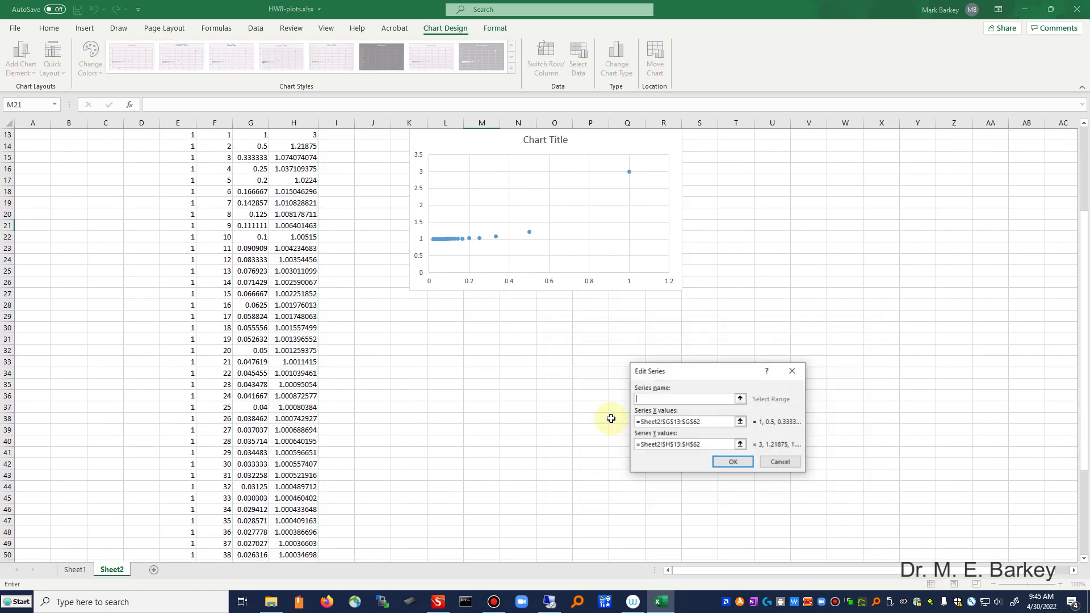
{"action": "left_click_drag", "start_coordinate": [683, 372], "coordinate": [547, 349]}
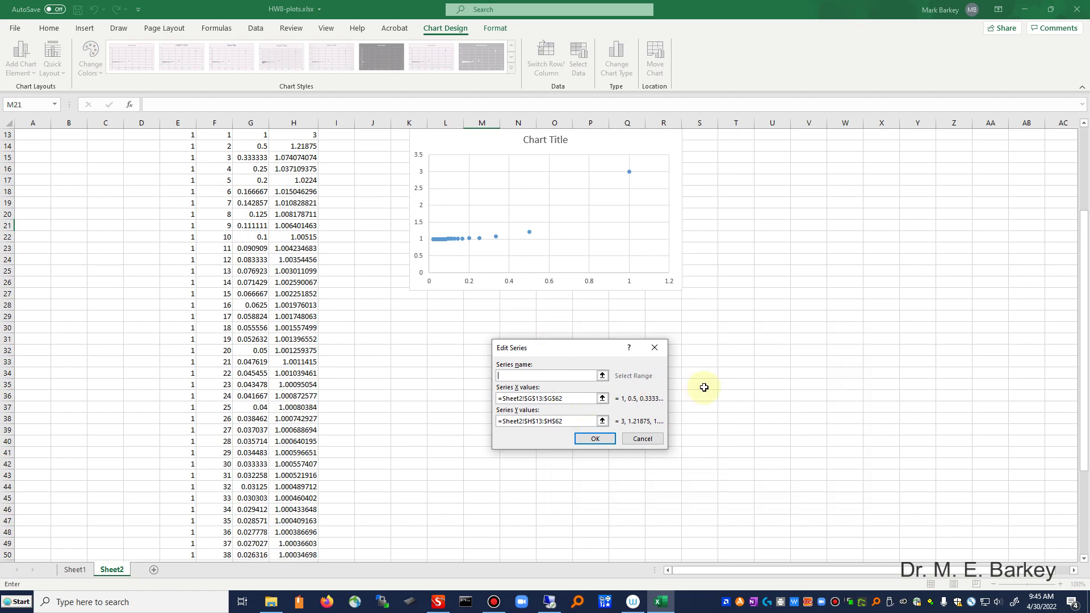
{"action": "scroll", "coordinate": [704, 387], "scroll_direction": "up", "scroll_amount": 4}
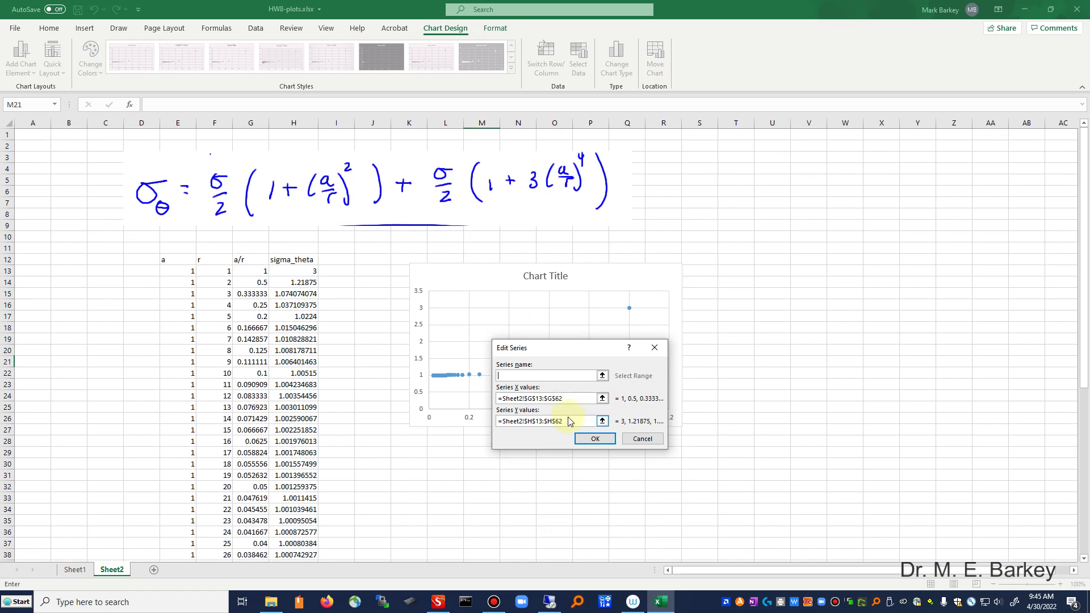
{"action": "left_click_drag", "start_coordinate": [569, 421], "coordinate": [499, 421]}
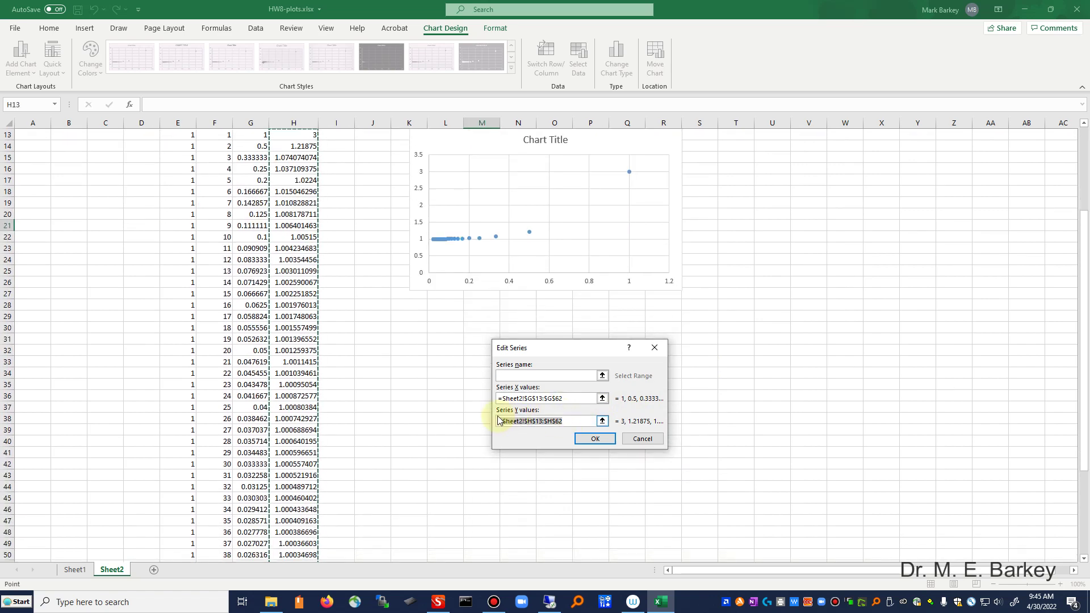
{"action": "left_click_drag", "start_coordinate": [577, 398], "coordinate": [502, 401]}
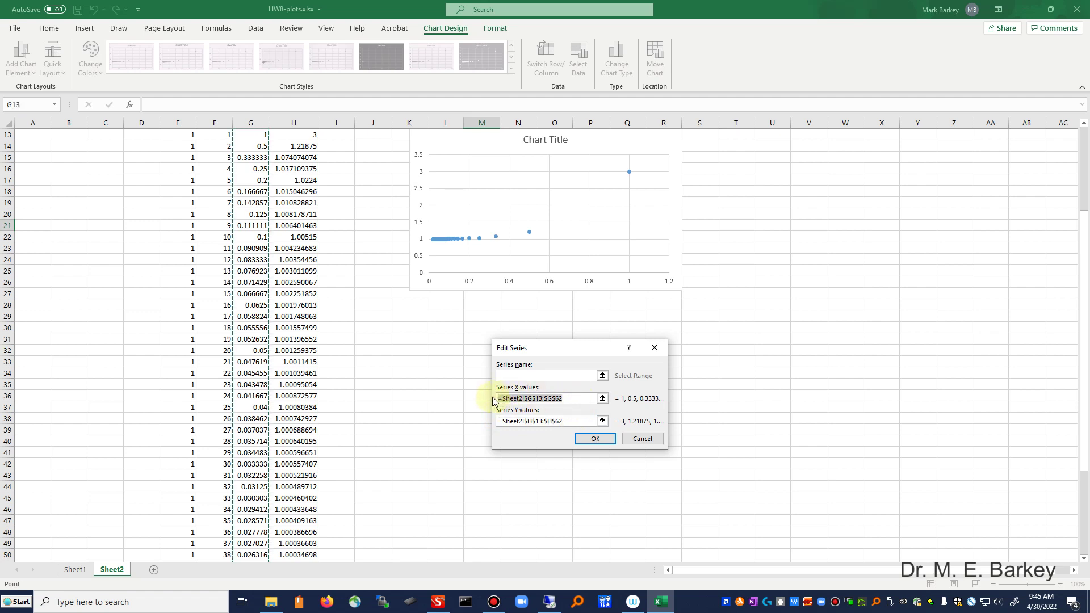
{"action": "key", "text": "ctrl+v"}
{"action": "left_click", "coordinate": [534, 421]}
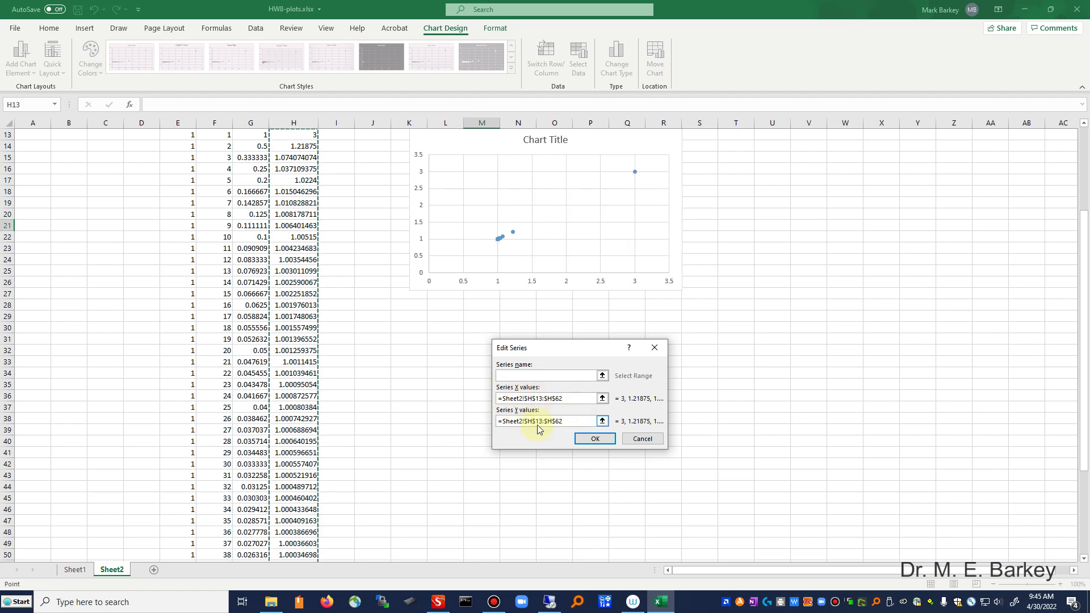
{"action": "key", "text": "BackSpace"}
{"action": "type", "text": "g"}
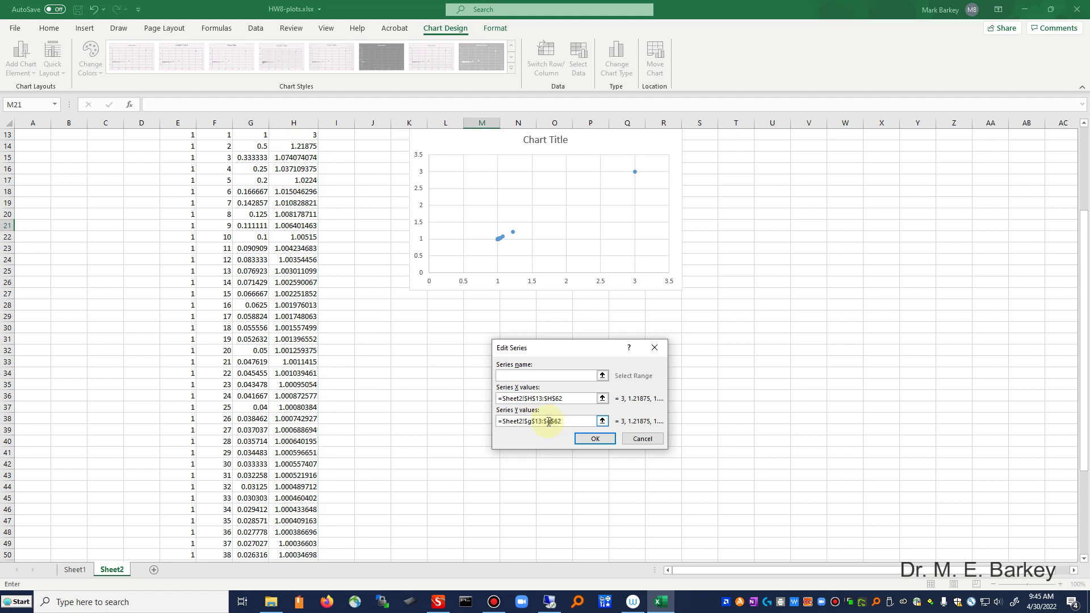
{"action": "left_click", "coordinate": [594, 442]}
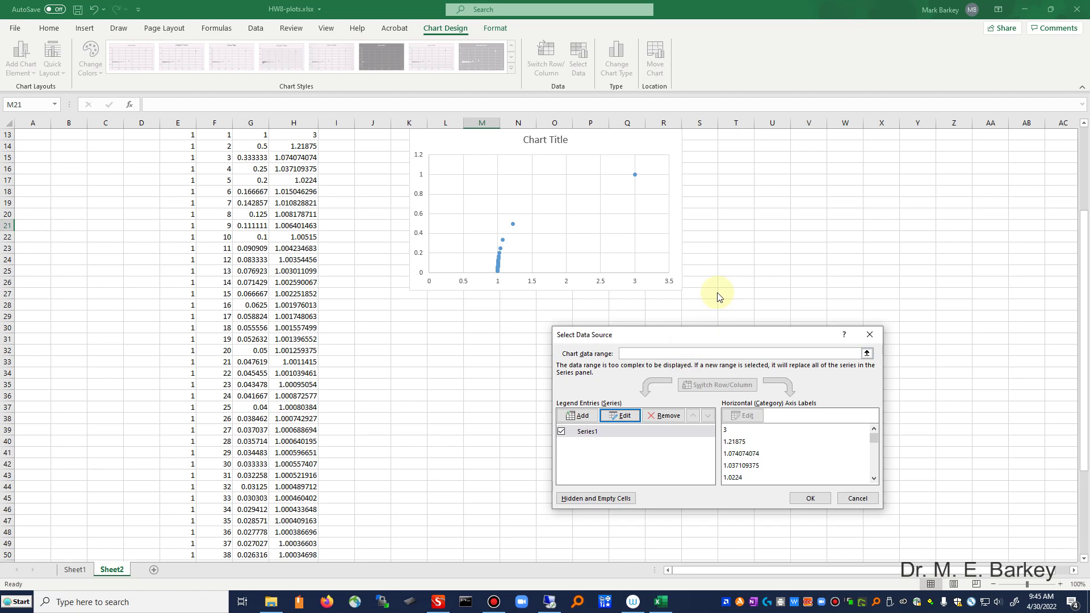
Apply the data selection, then drag the chart's handles to make it taller and wider.
{"action": "left_click", "coordinate": [811, 498]}
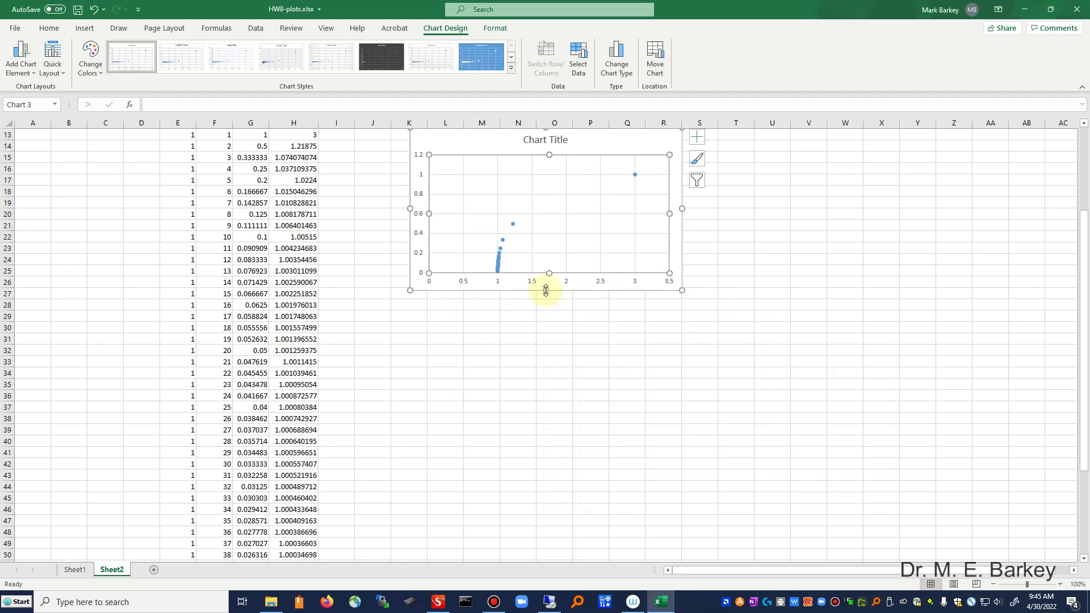
{"action": "left_click_drag", "start_coordinate": [546, 291], "coordinate": [572, 384]}
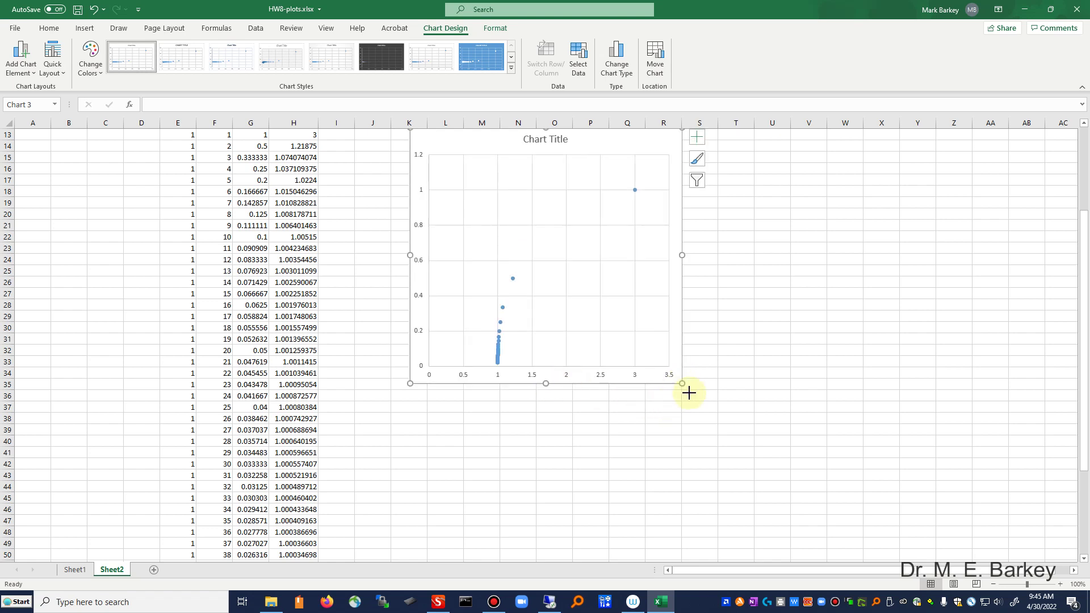
{"action": "left_click_drag", "start_coordinate": [689, 393], "coordinate": [838, 492]}
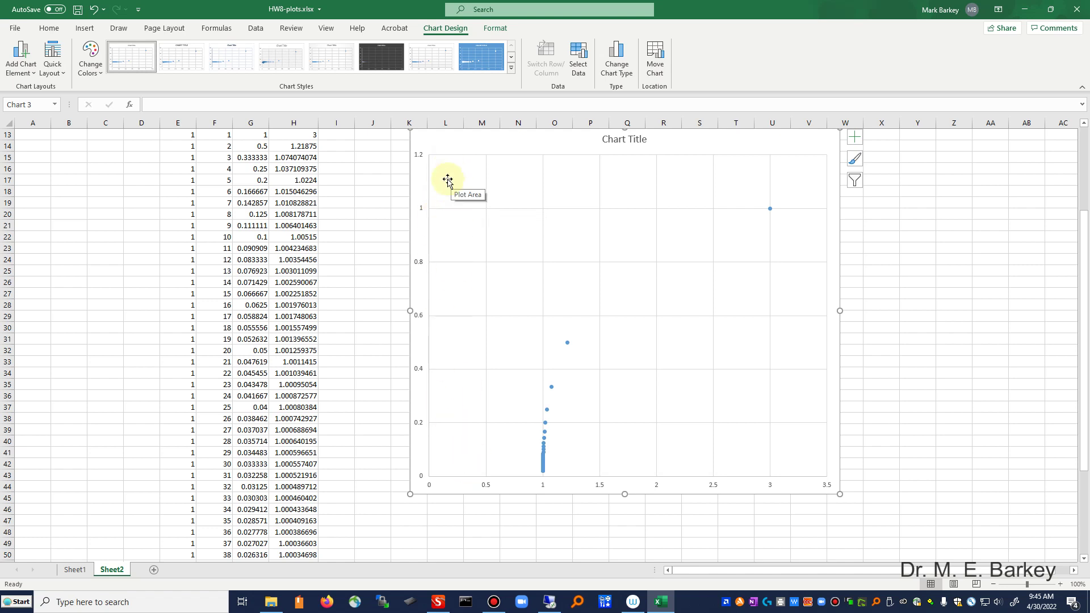
{"action": "scroll", "coordinate": [653, 332], "scroll_direction": "up", "scroll_amount": 3}
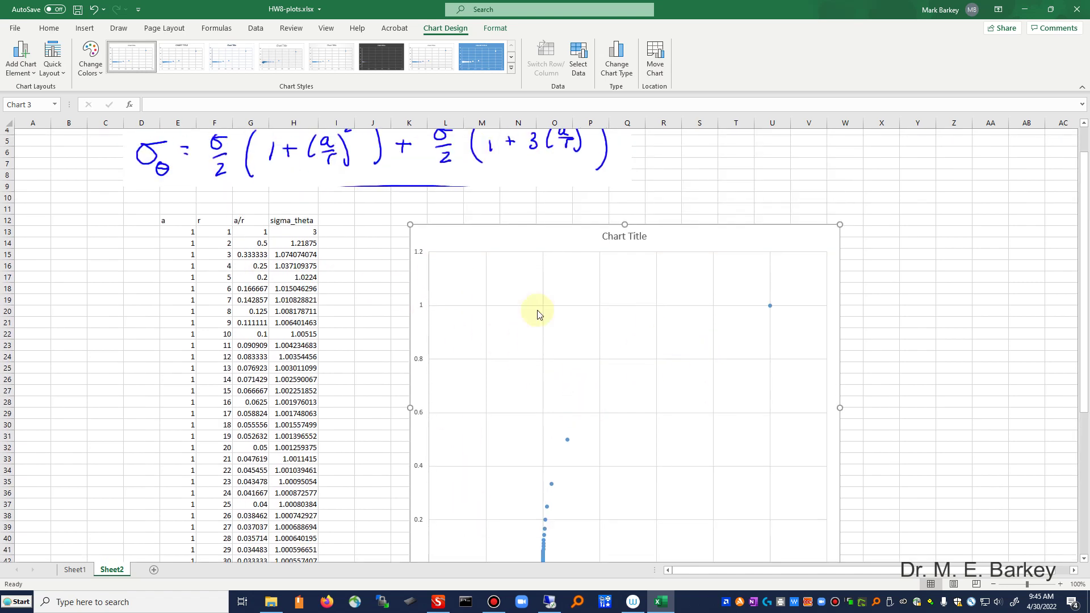
Change Series1's Y values to Sheet2!$F$13:$F$62 so r plots against sigma_theta.
{"action": "right_click", "coordinate": [542, 430]}
{"action": "left_click", "coordinate": [602, 508]}
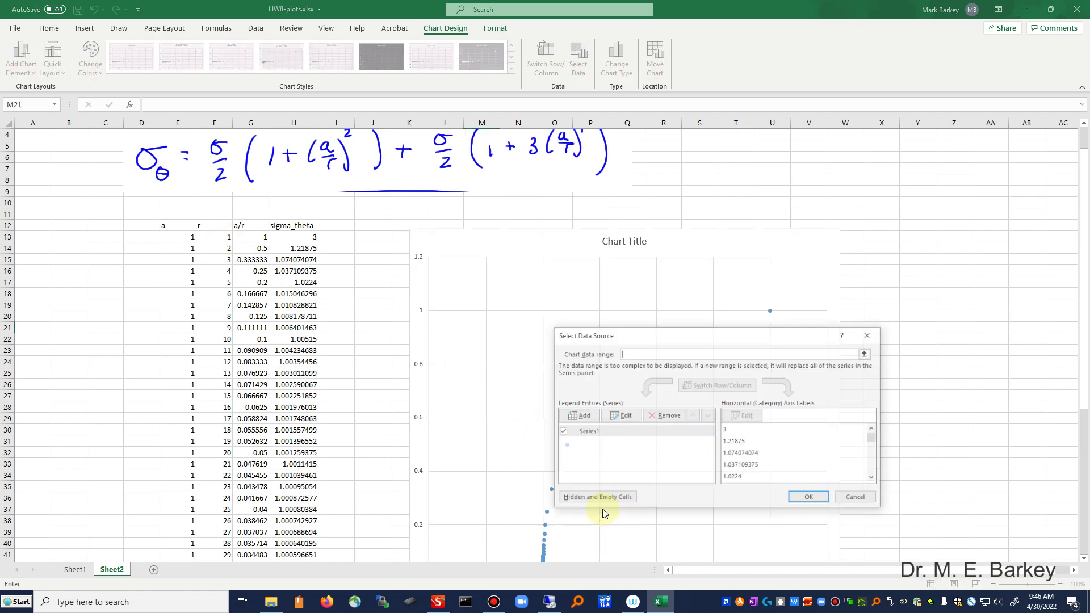
{"action": "left_click", "coordinate": [618, 414]}
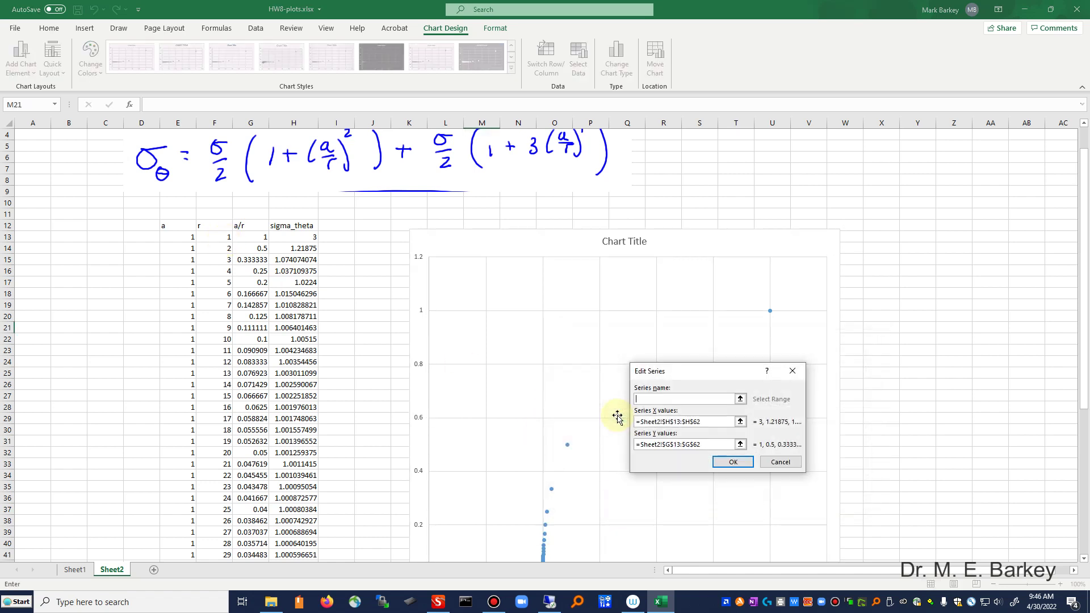
{"action": "left_click", "coordinate": [670, 444]}
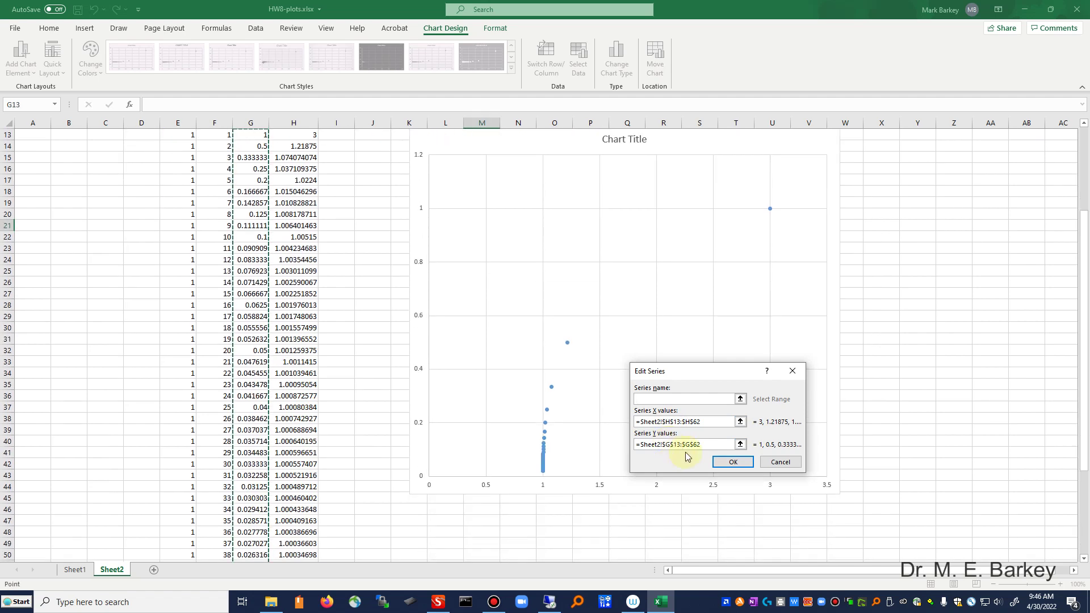
{"action": "key", "text": "BackSpace"}
{"action": "type", "text": "f"}
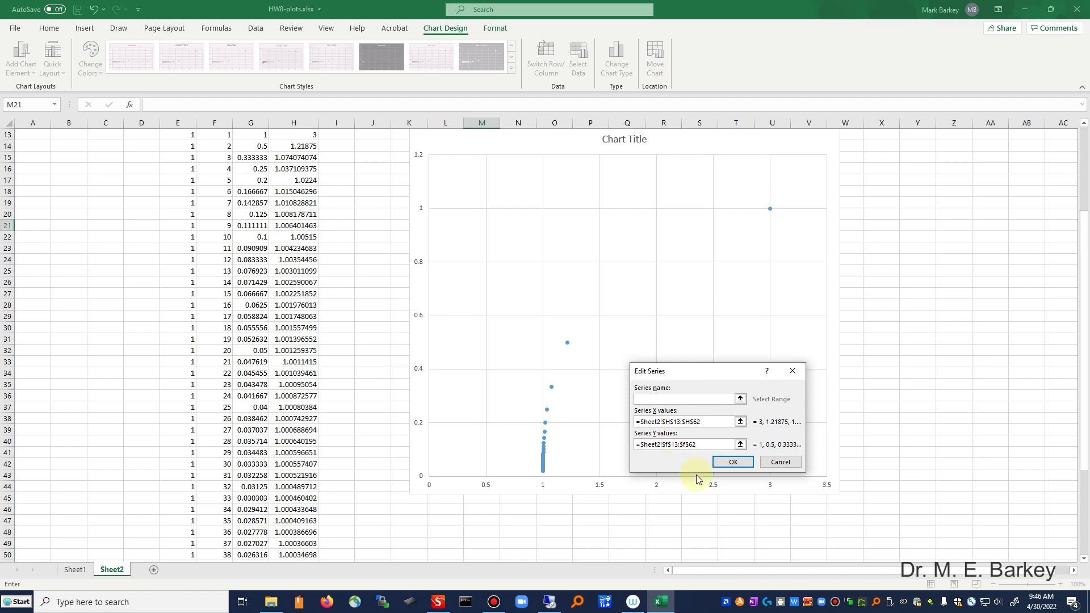
{"action": "left_click", "coordinate": [725, 464]}
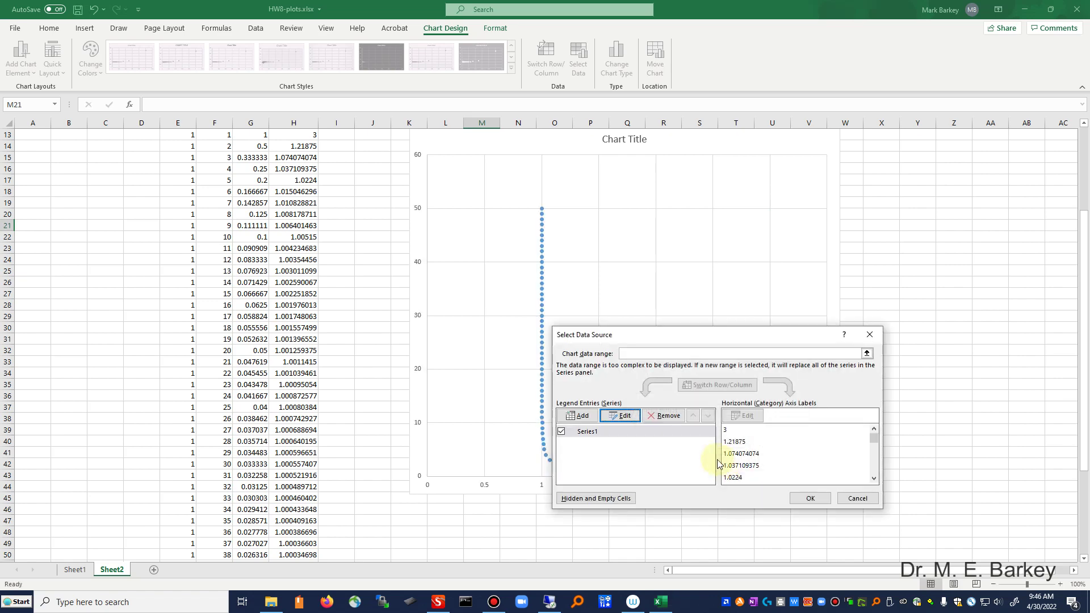
{"action": "left_click", "coordinate": [813, 501]}
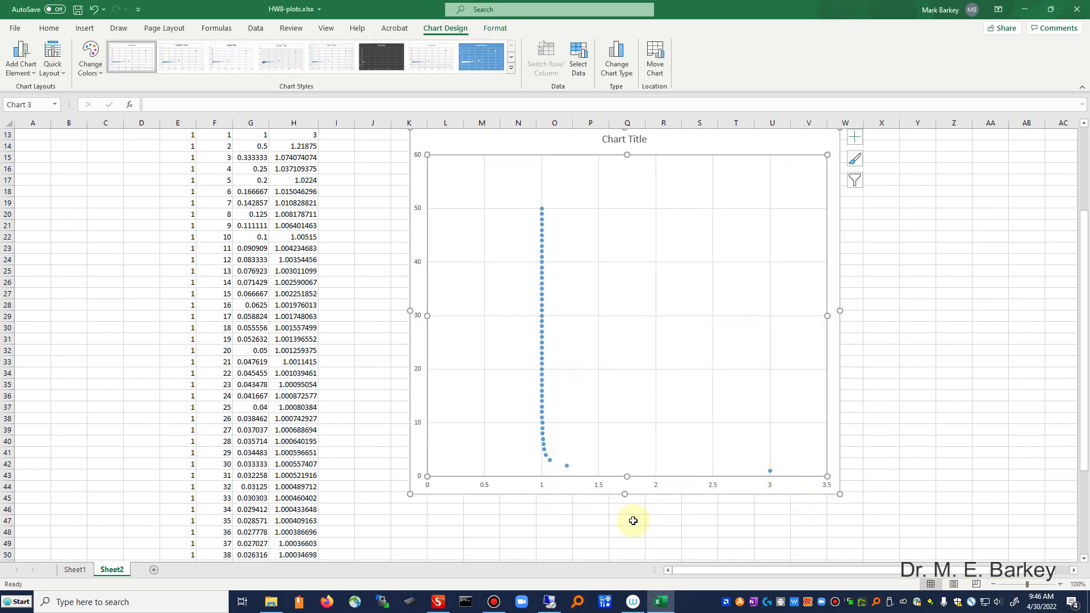
Switch from Excel to the SketchBook notes showing the hole stress figure and σθ equation.
{"action": "scroll", "coordinate": [633, 521], "scroll_direction": "down", "scroll_amount": 2}
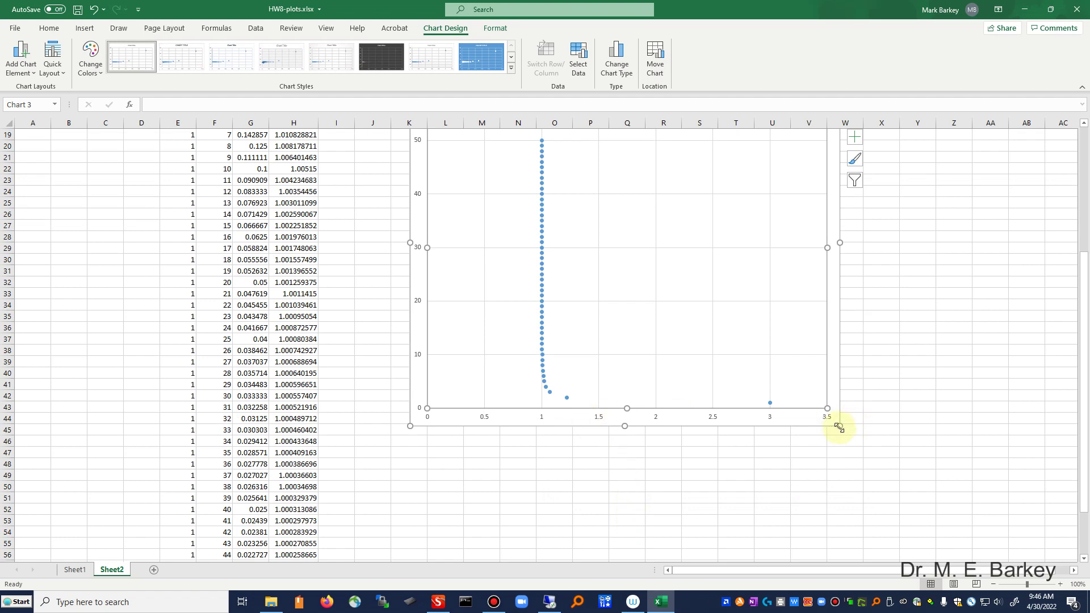
{"action": "mouse_move", "coordinate": [769, 403]}
{"action": "left_click", "coordinate": [438, 602]}
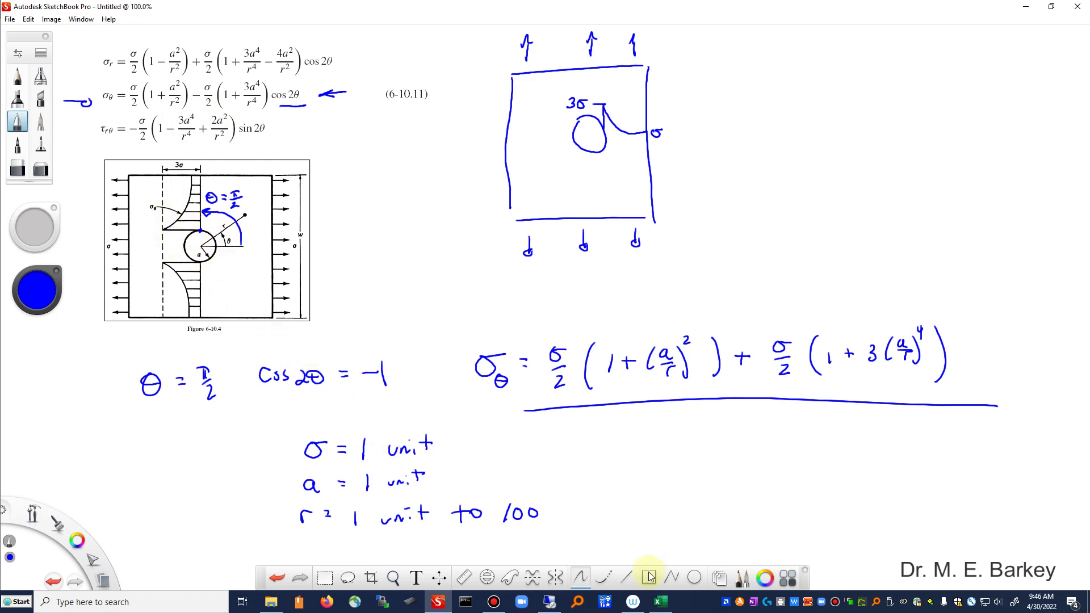
Return to the HW8-plots.xlsx workbook in Excel.
{"action": "left_click", "coordinate": [660, 602]}
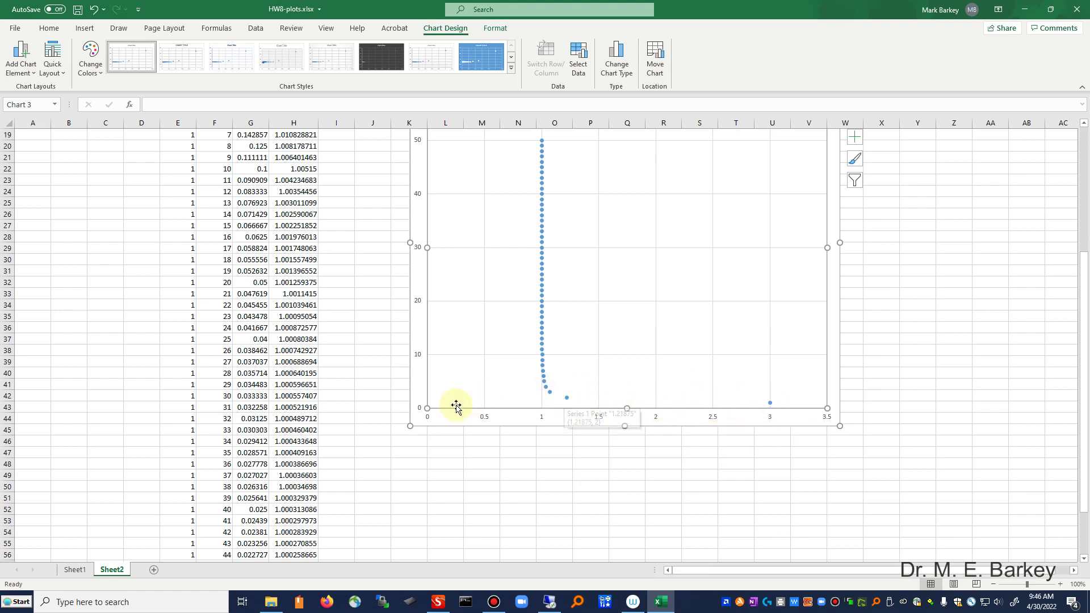
{"action": "scroll", "coordinate": [352, 325], "scroll_direction": "up", "scroll_amount": 2}
{"action": "scroll", "coordinate": [350, 327], "scroll_direction": "up", "scroll_amount": 2}
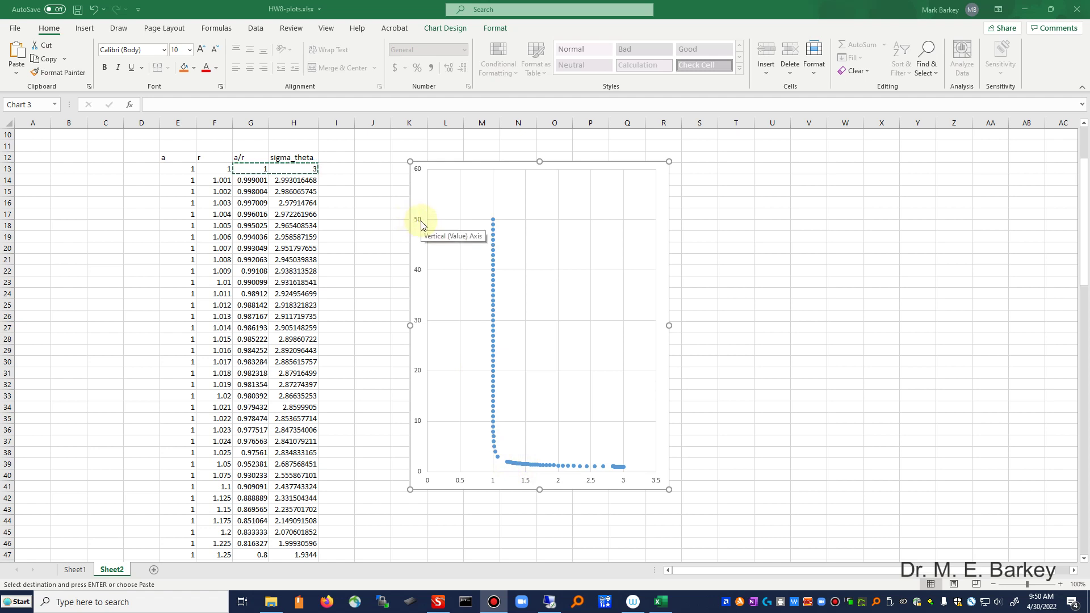
{"action": "mouse_move", "coordinate": [626, 470]}
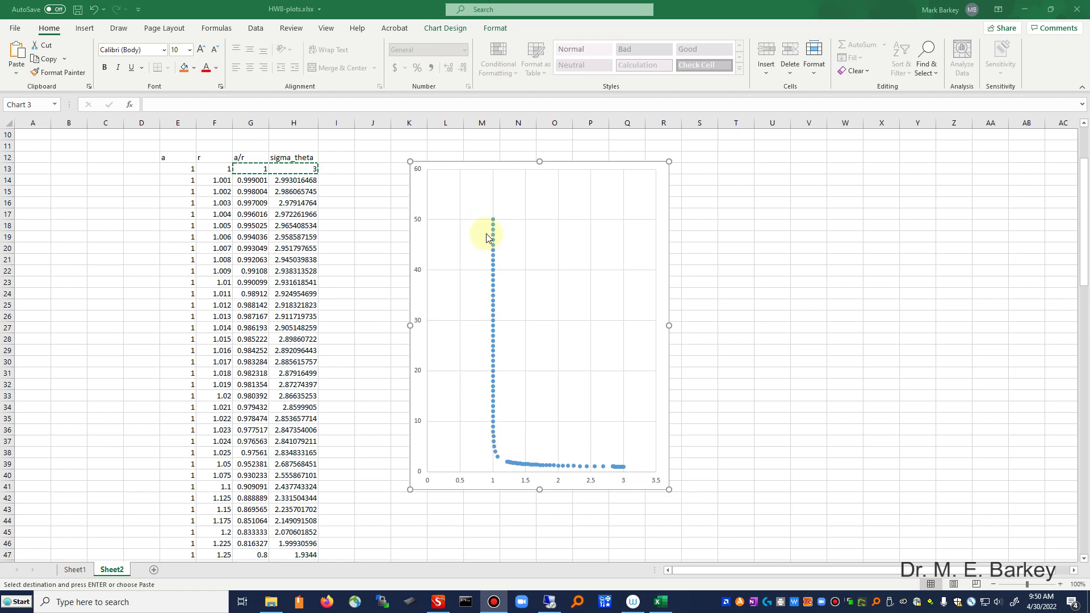
{"action": "mouse_move", "coordinate": [493, 228]}
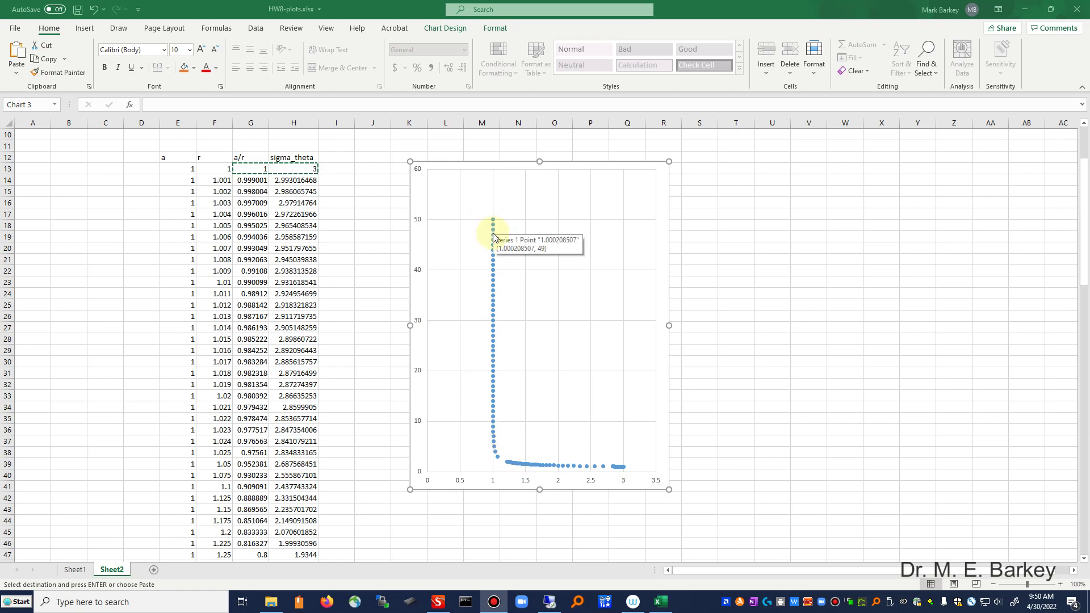
{"action": "mouse_move", "coordinate": [490, 345]}
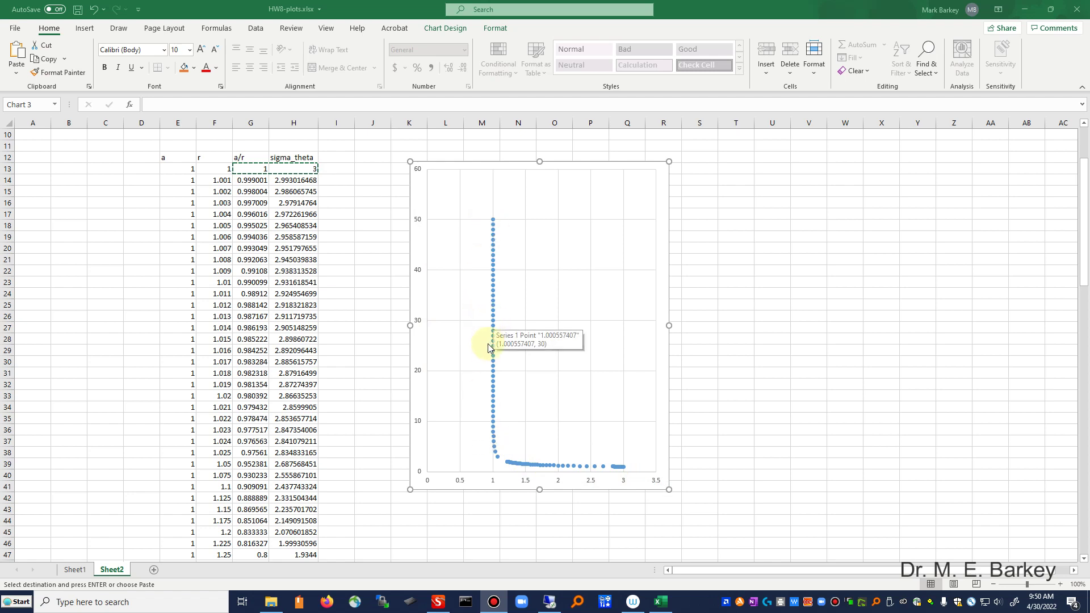
{"action": "mouse_move", "coordinate": [493, 373]}
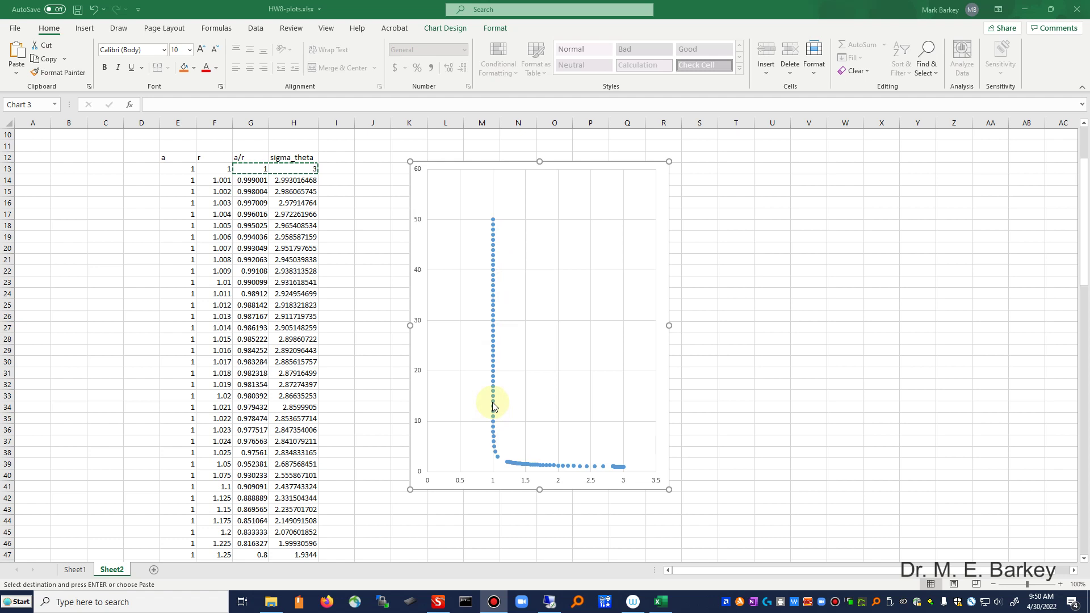
{"action": "scroll", "coordinate": [718, 395], "scroll_direction": "down", "scroll_amount": 2}
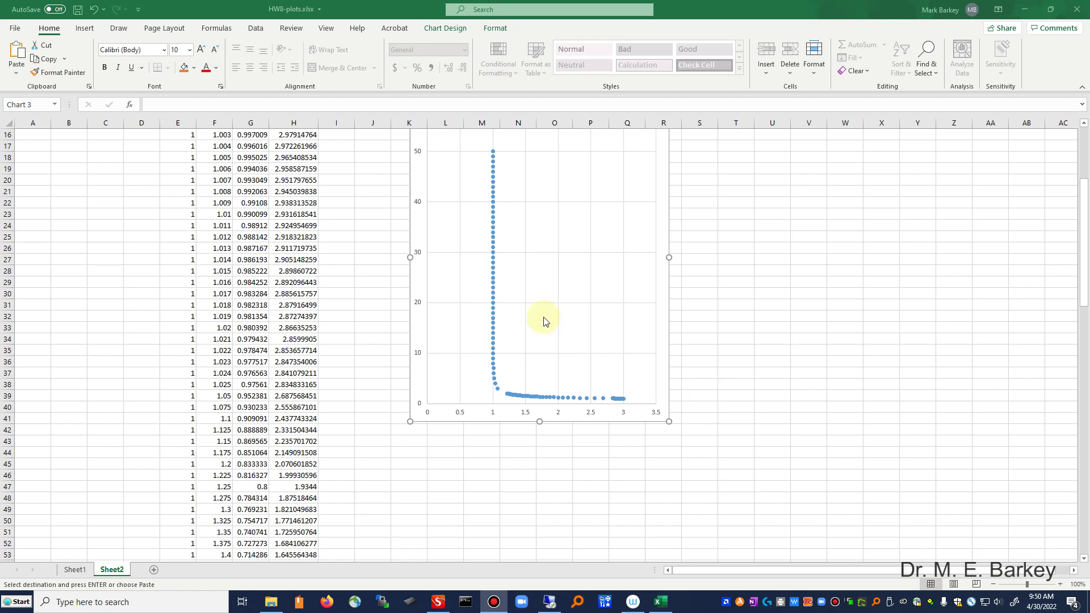
Copy the scatter chart area from Excel and bring the SketchBook notes forward.
{"action": "left_click", "coordinate": [445, 282]}
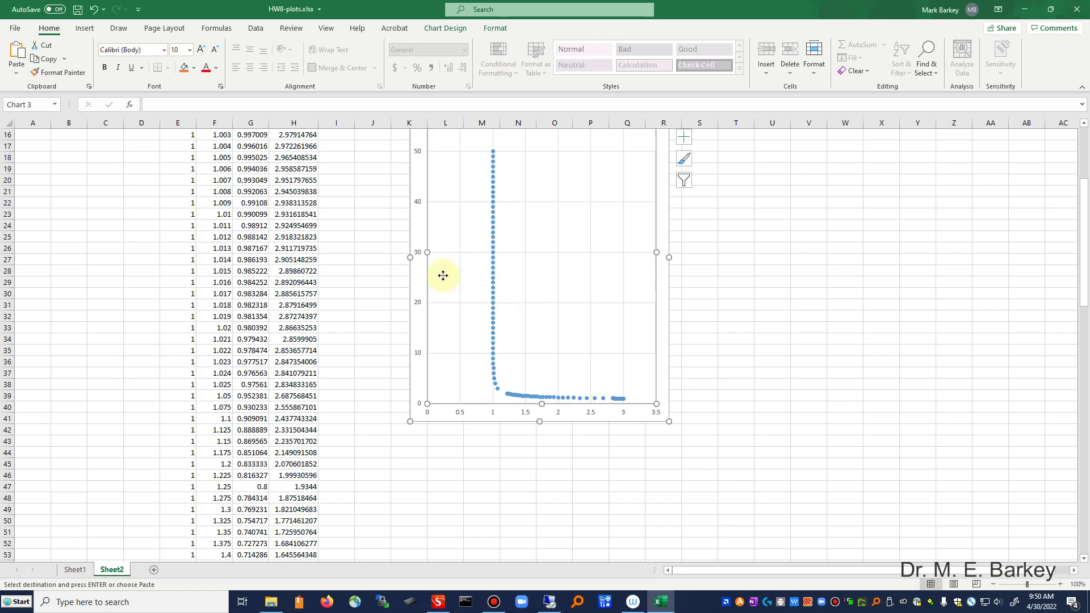
{"action": "right_click", "coordinate": [441, 276]}
{"action": "key", "text": "Escape"}
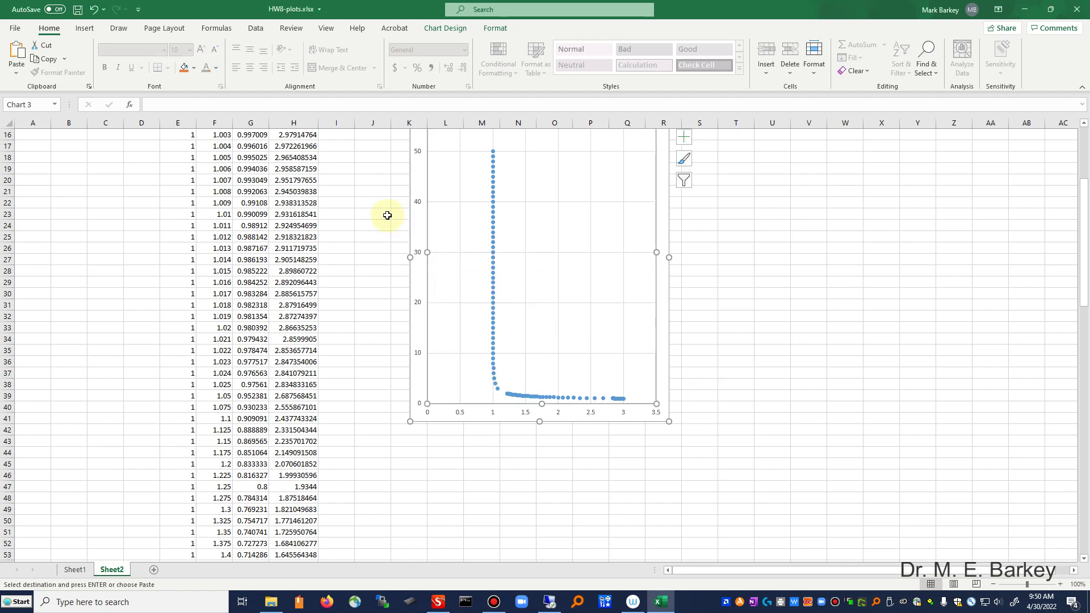
{"action": "left_click", "coordinate": [417, 220]}
{"action": "right_click", "coordinate": [419, 222]}
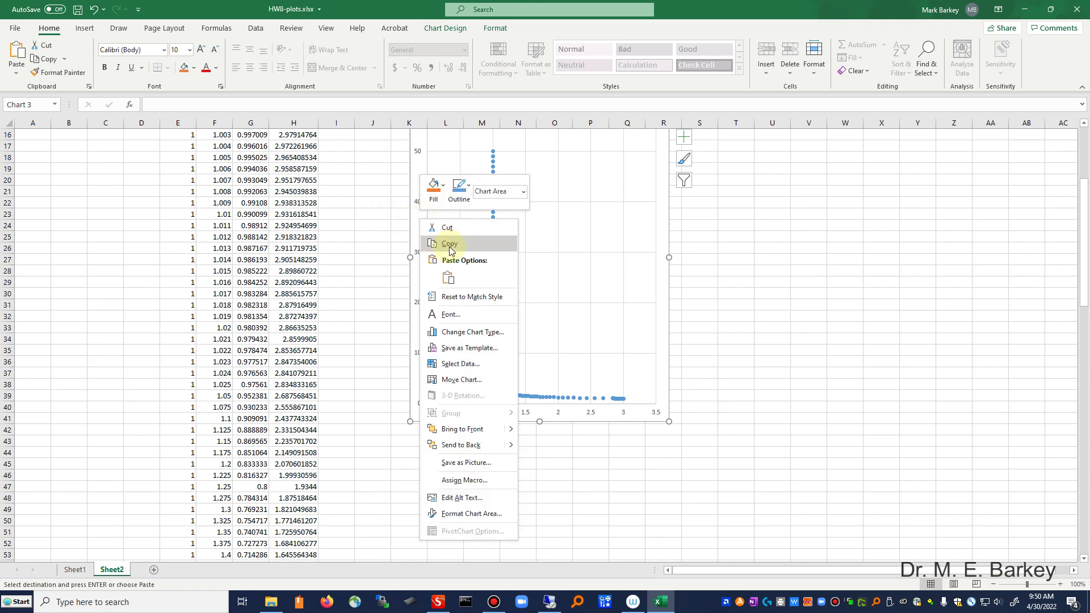
{"action": "key", "text": "Escape"}
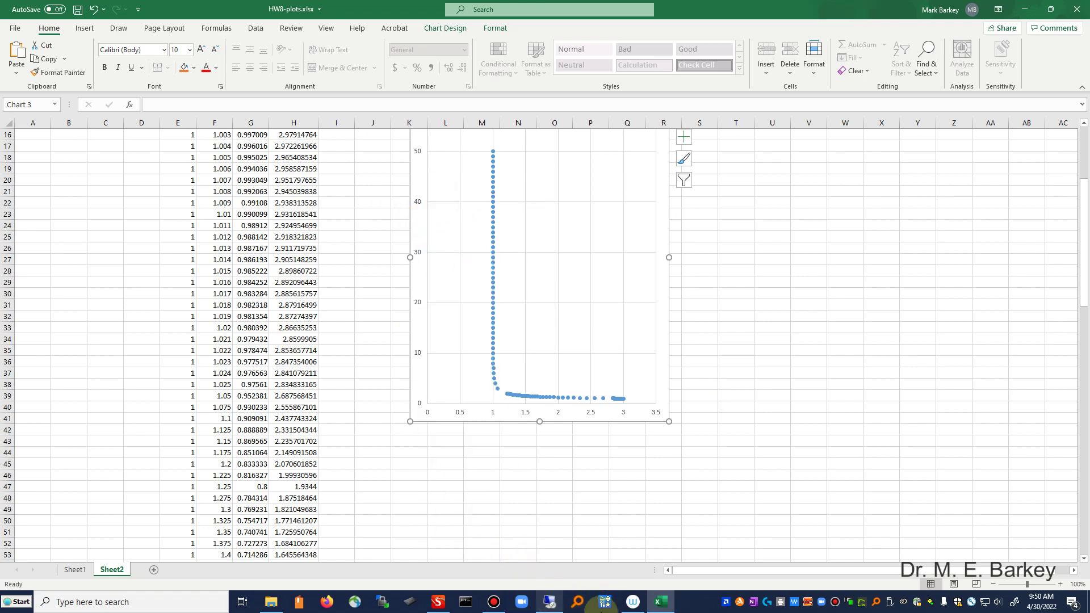
{"action": "left_click", "coordinate": [438, 602]}
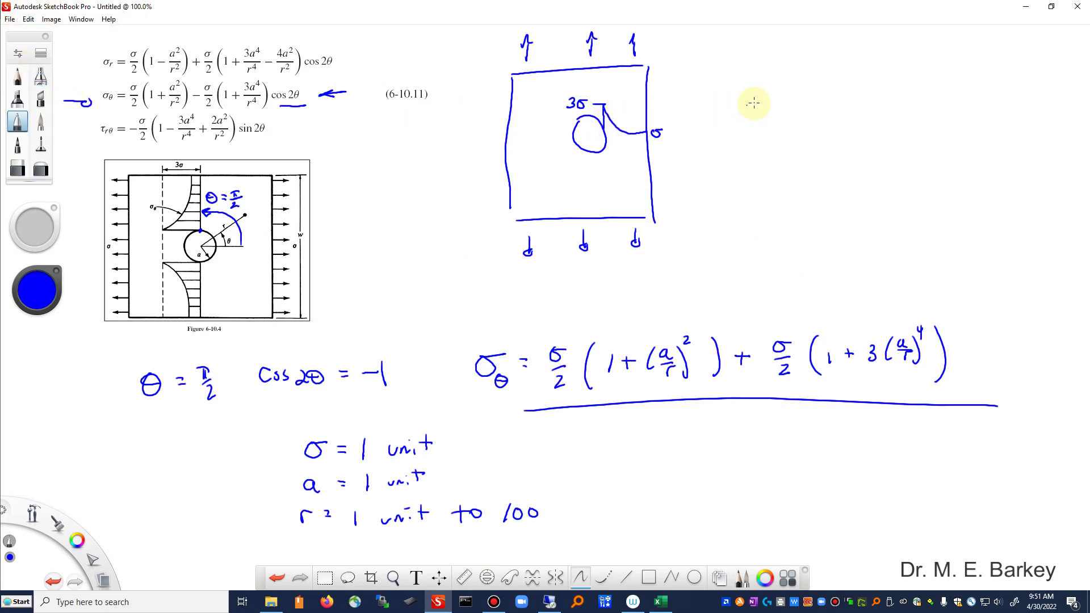
Paste the chart, shrink it to about 59%, and place it top right beside the sketch.
{"action": "left_click", "coordinate": [29, 19]}
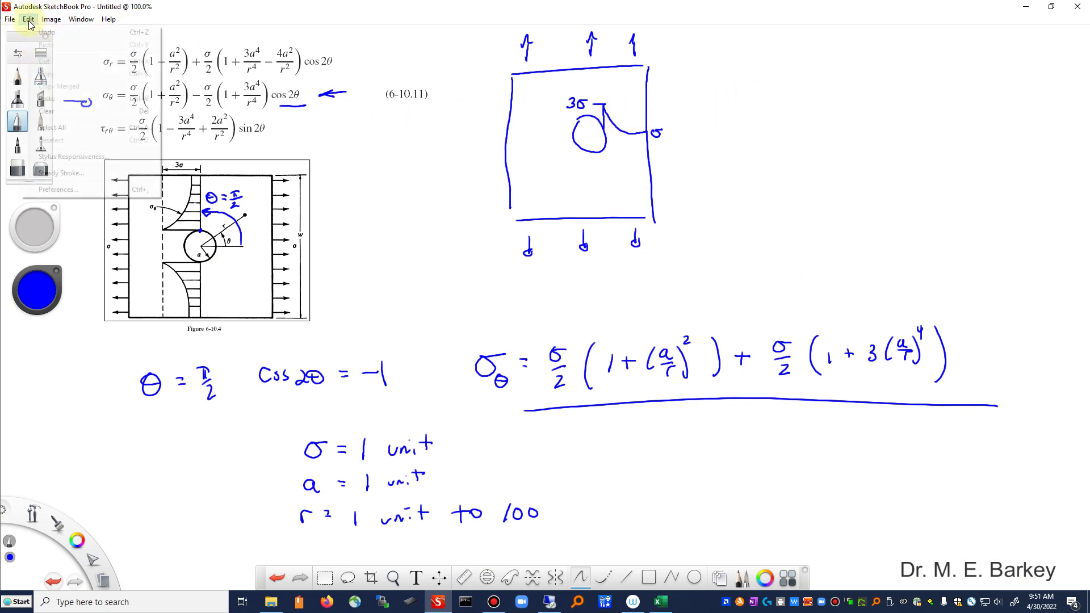
{"action": "left_click", "coordinate": [56, 97]}
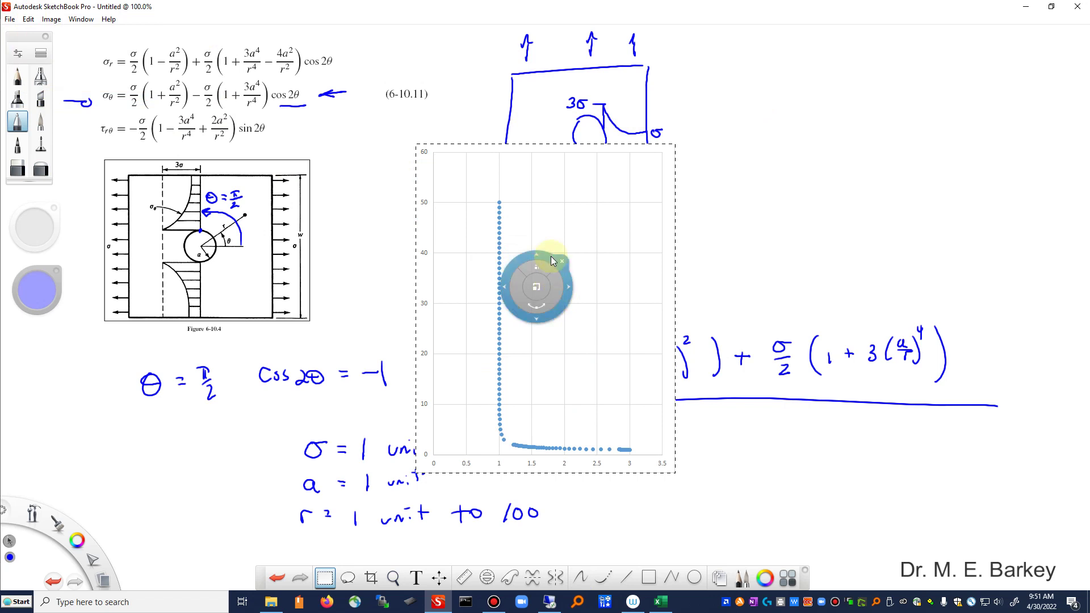
{"action": "left_click_drag", "start_coordinate": [550, 256], "coordinate": [838, 120]}
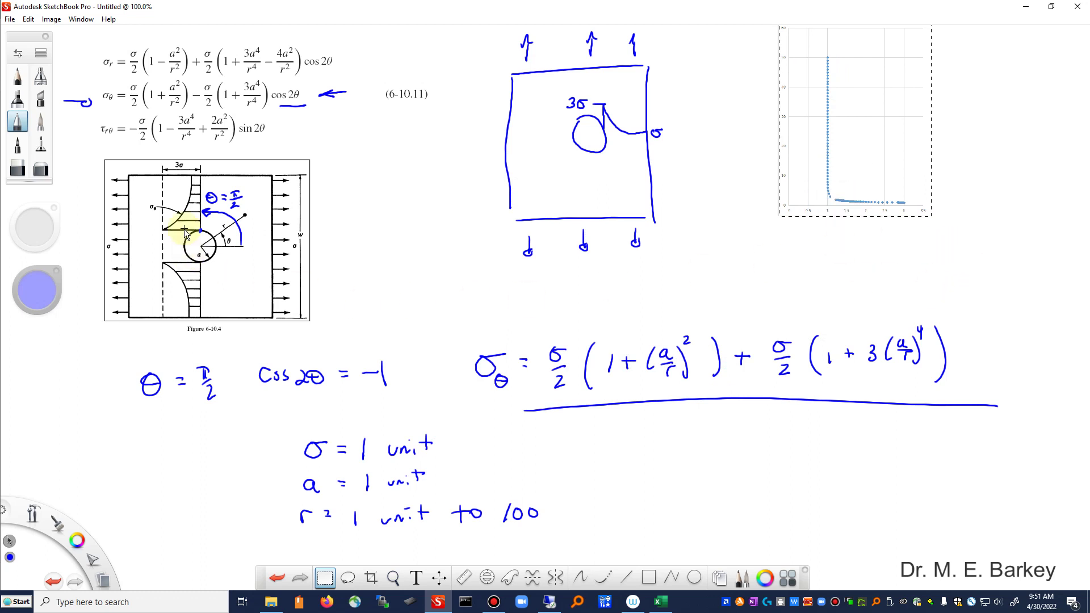
{"action": "mouse_move", "coordinate": [891, 173]}
{"action": "left_click", "coordinate": [937, 152]}
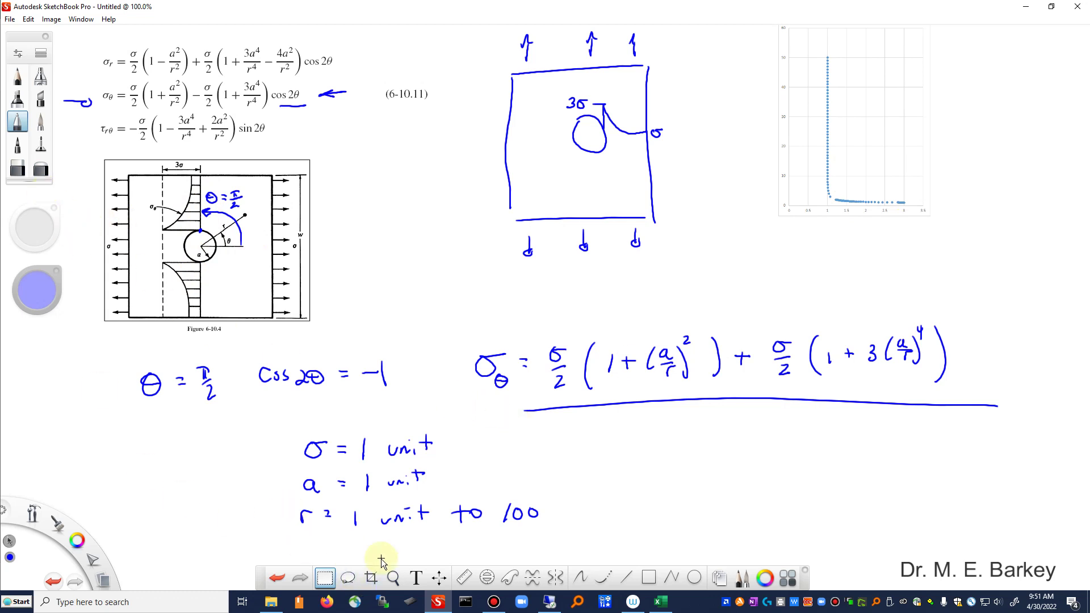
Draw a small blue circle and move it up to the chart's x=1 mark.
{"action": "left_click", "coordinate": [694, 577]}
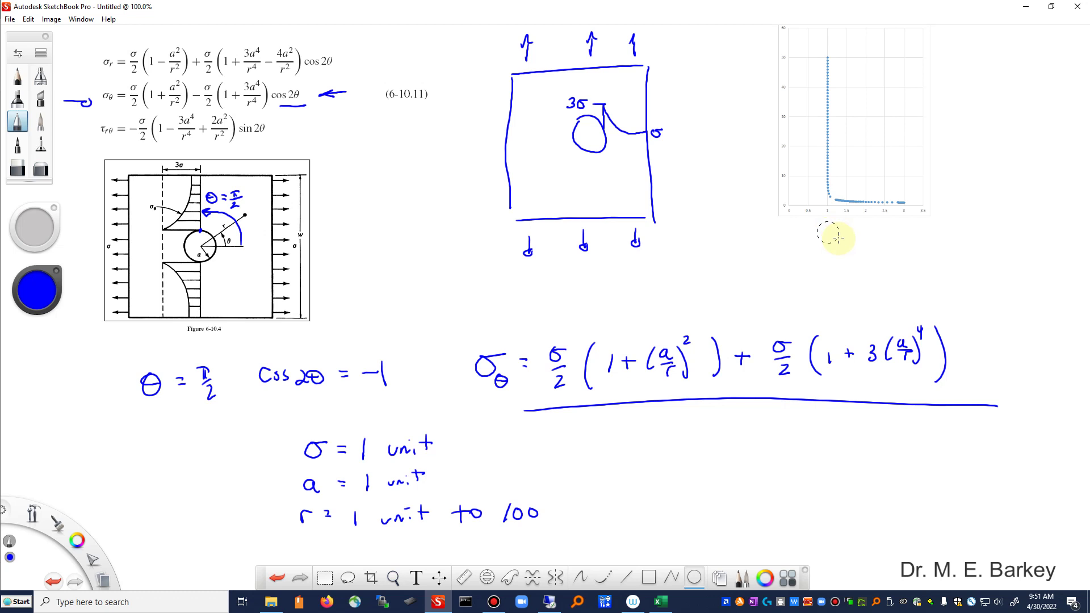
{"action": "left_click_drag", "start_coordinate": [837, 237], "coordinate": [839, 243]}
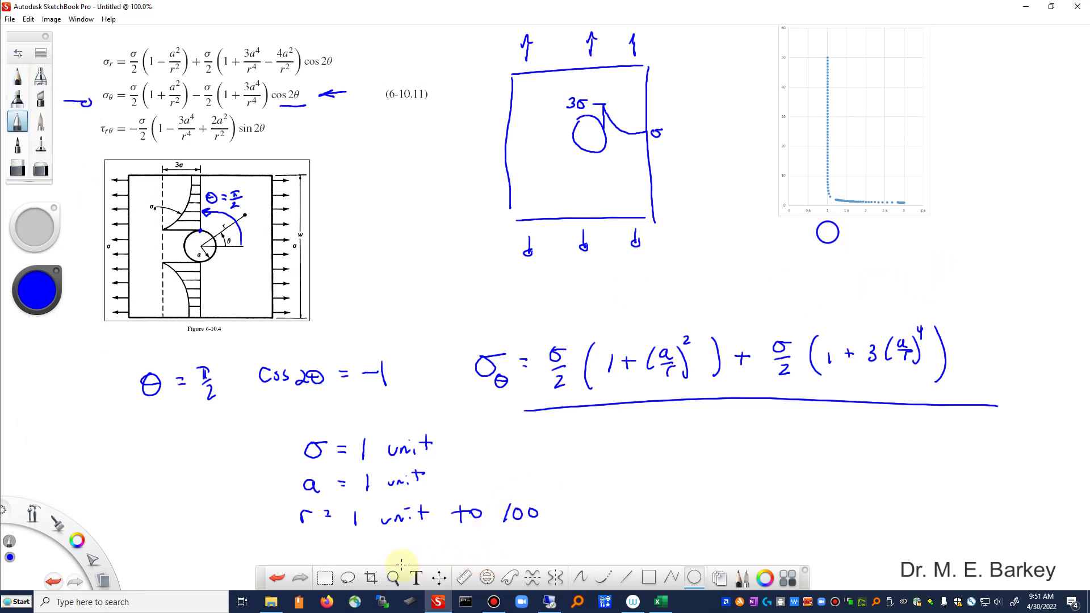
{"action": "left_click", "coordinate": [325, 577]}
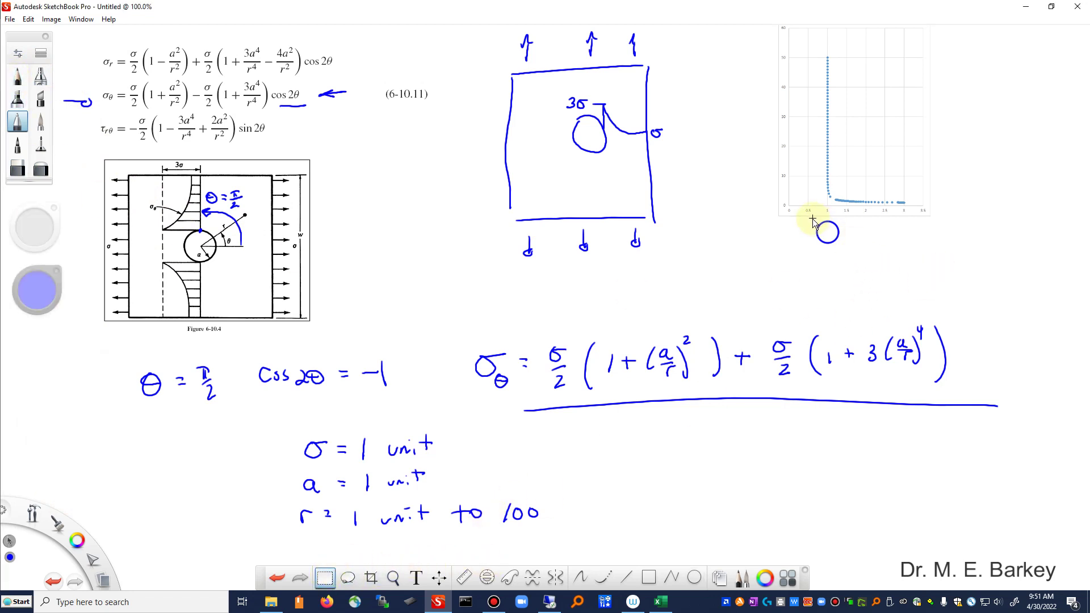
{"action": "left_click_drag", "start_coordinate": [812, 220], "coordinate": [841, 247]}
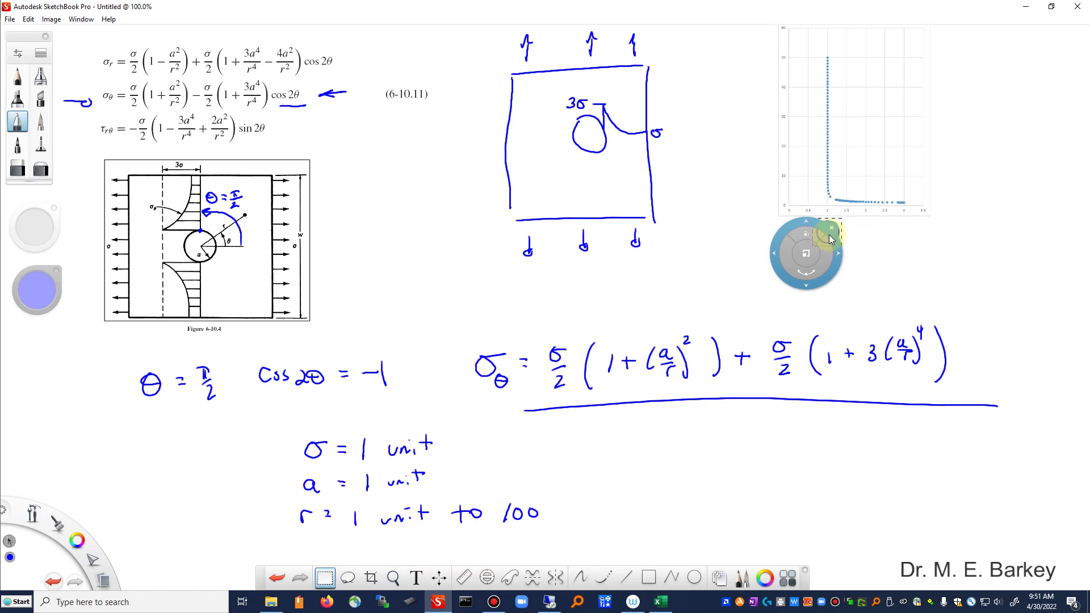
{"action": "mouse_move", "coordinate": [819, 226]}
{"action": "left_mouse_down"}
{"action": "mouse_move", "coordinate": [835, 216]}
{"action": "mouse_move", "coordinate": [823, 211]}
{"action": "left_mouse_up"}
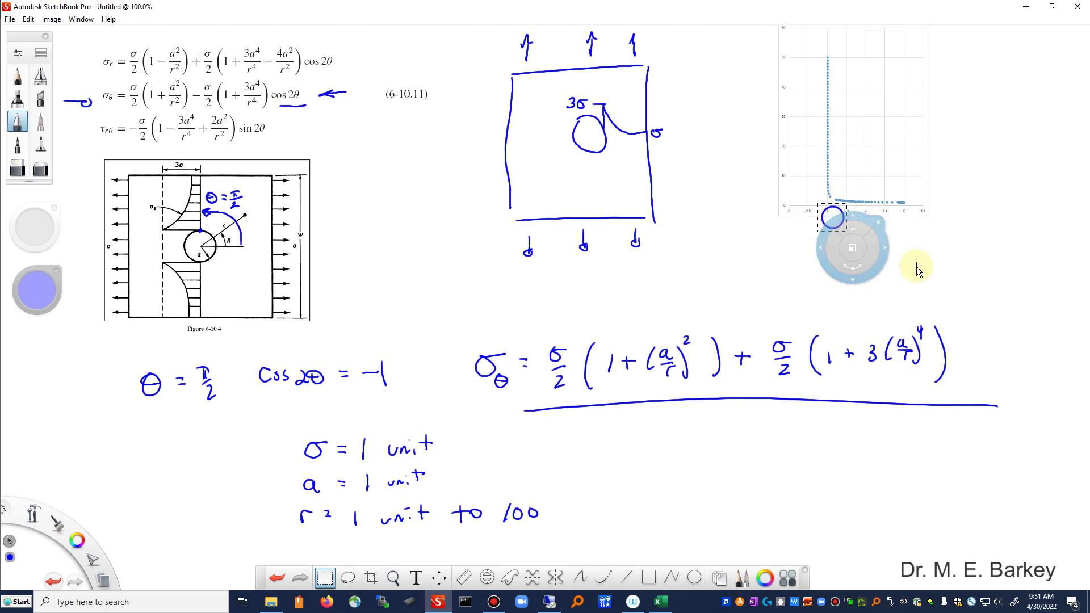